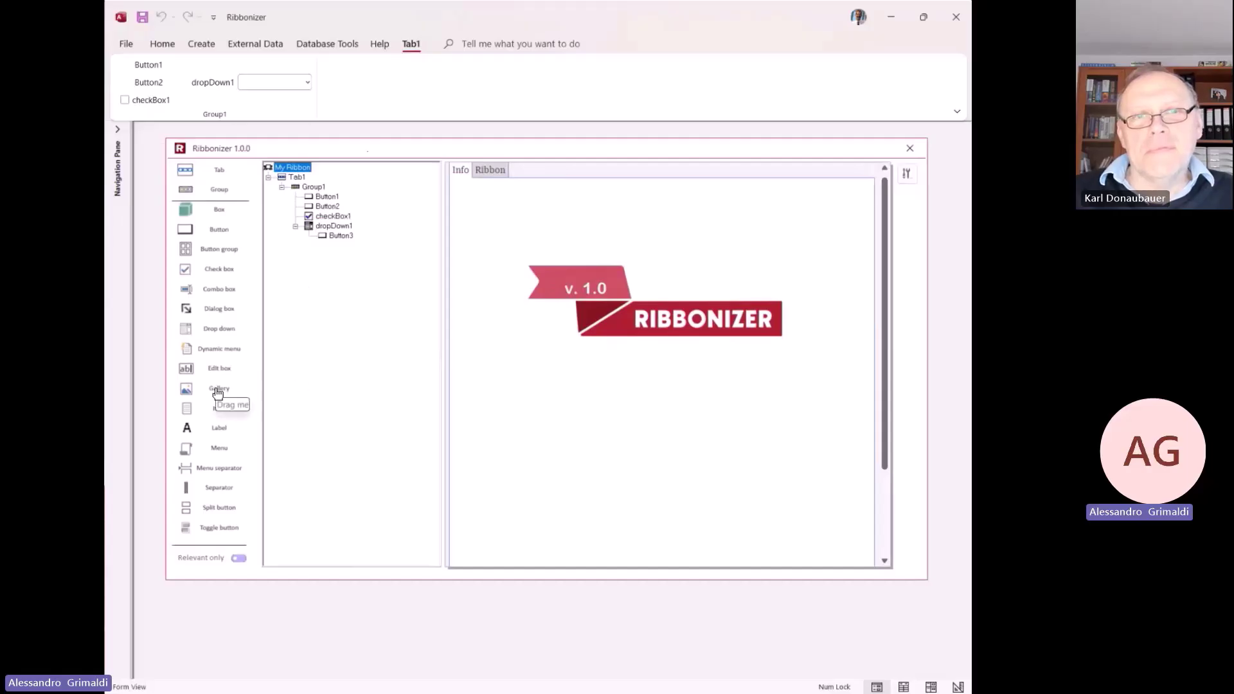
Drag a Gallery from the toolbox into Group1, creating Gallery1 with Button4.
drag(216, 391, 319, 398)
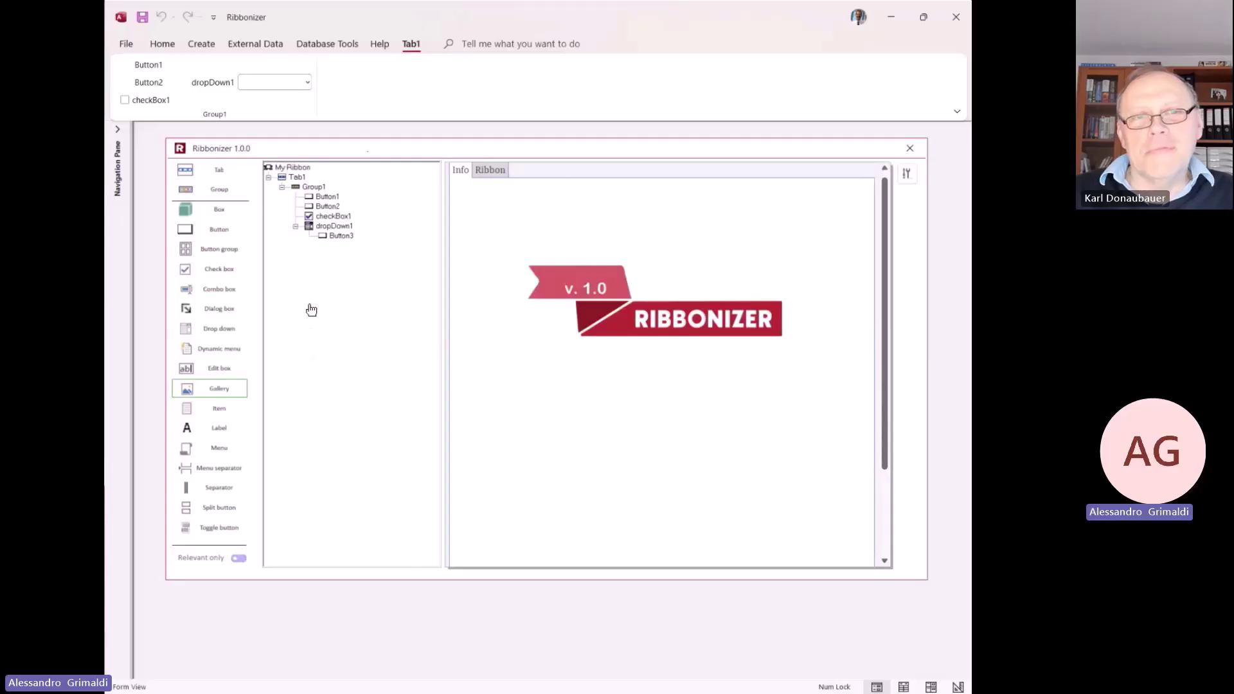
mouse_move(319, 398)
mouse_down()
mouse_move(337, 241)
mouse_move(331, 197)
mouse_move(330, 236)
mouse_move(302, 179)
mouse_move(345, 253)
mouse_up()
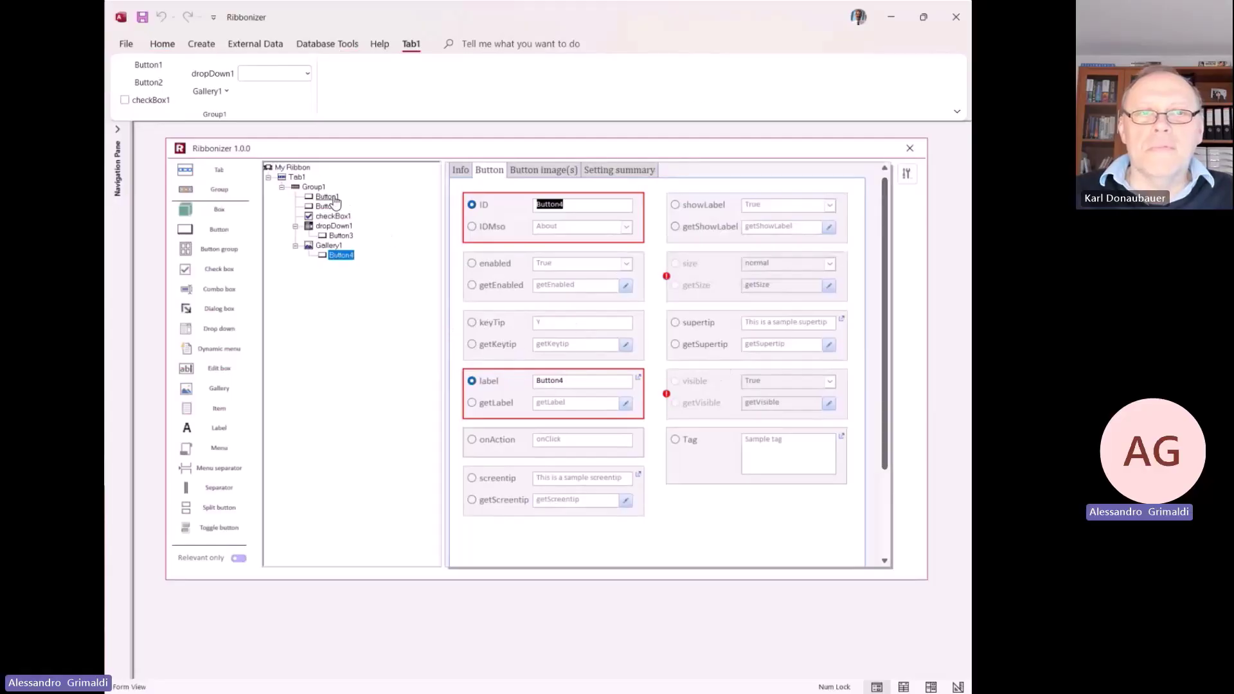
Inspect the checkBox1, dropDown1 and Button1 property panels in the tree.
click(332, 217)
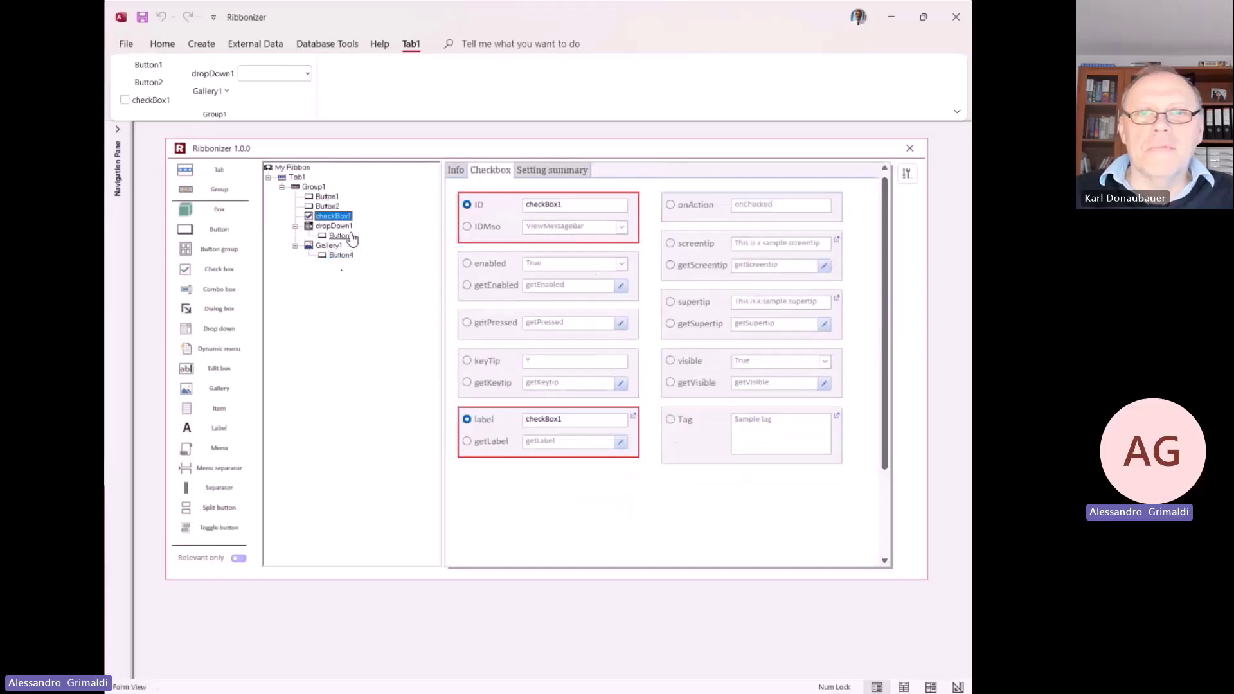
click(334, 227)
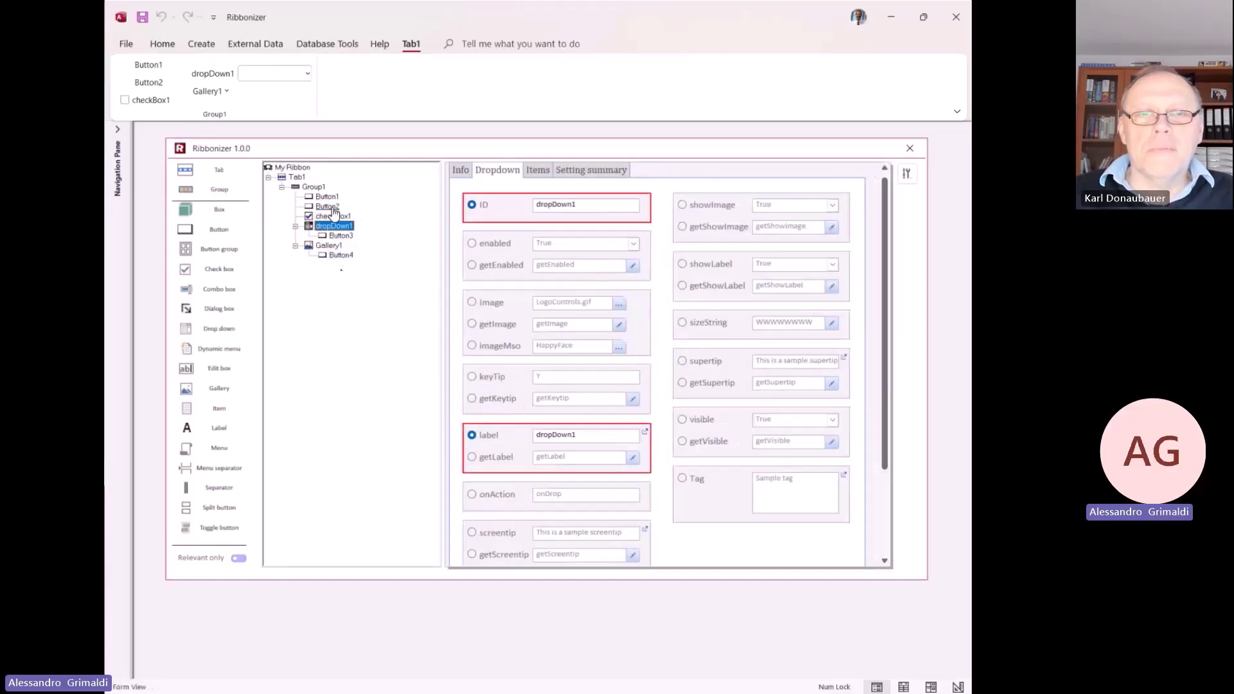
click(328, 197)
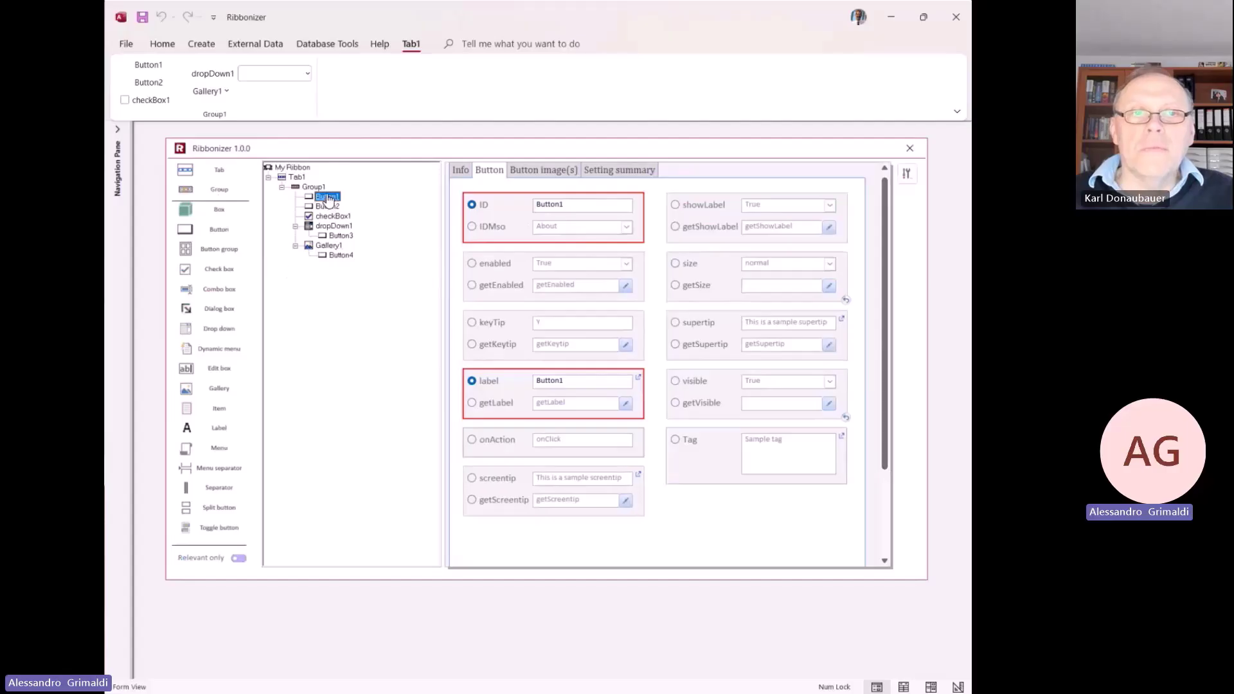
Set Button1's size to large and change its label to 'My first button'.
click(828, 263)
click(771, 277)
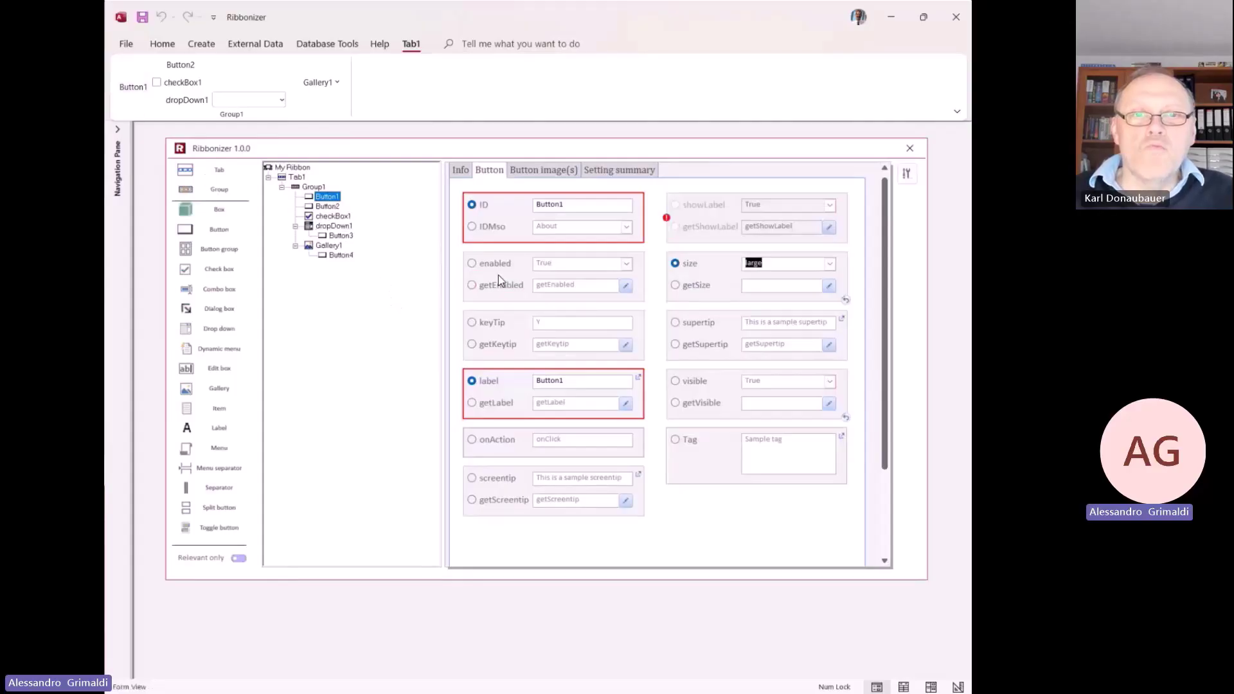
drag(571, 381, 529, 383)
text(My first bu)
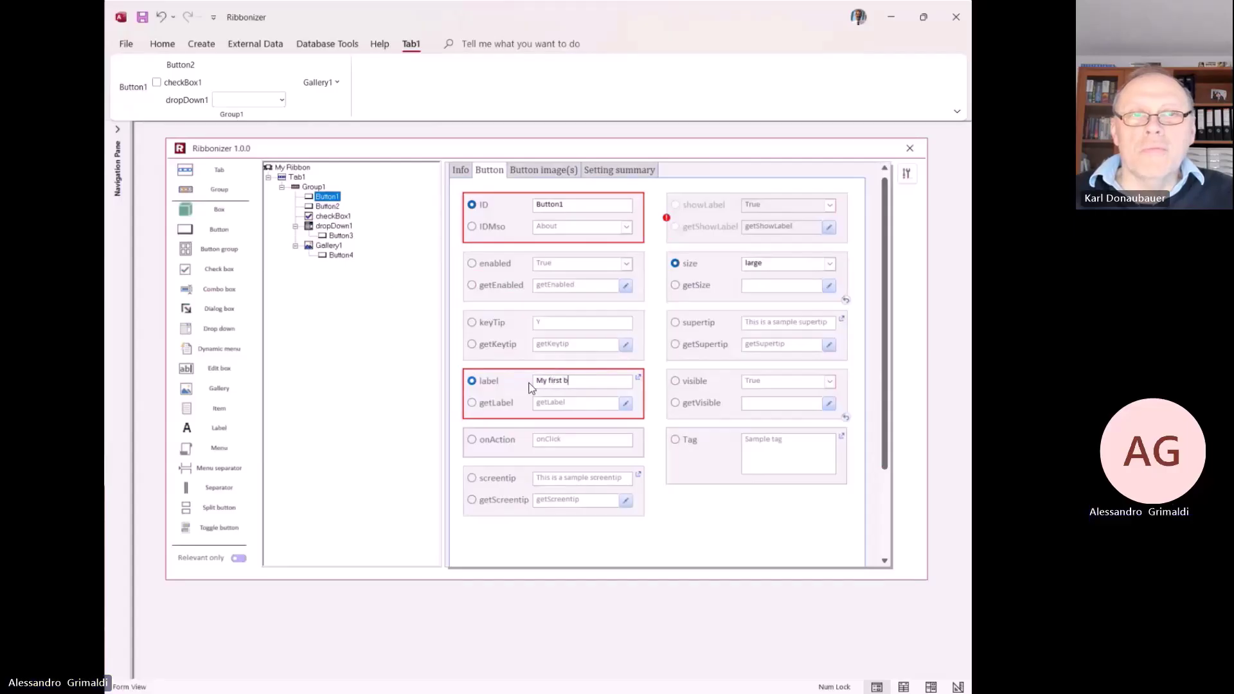
key(Return)
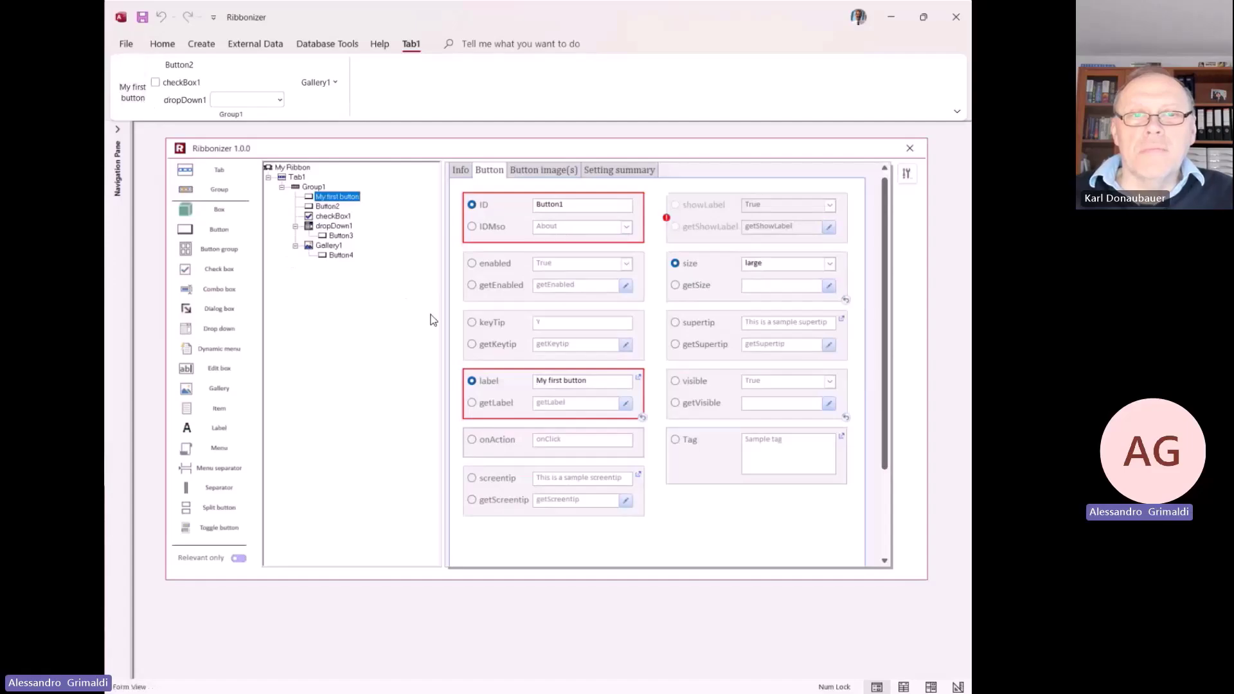
Add Button5 under dropDown1 and confirm the dropdown lists Button3 and Button5.
click(341, 236)
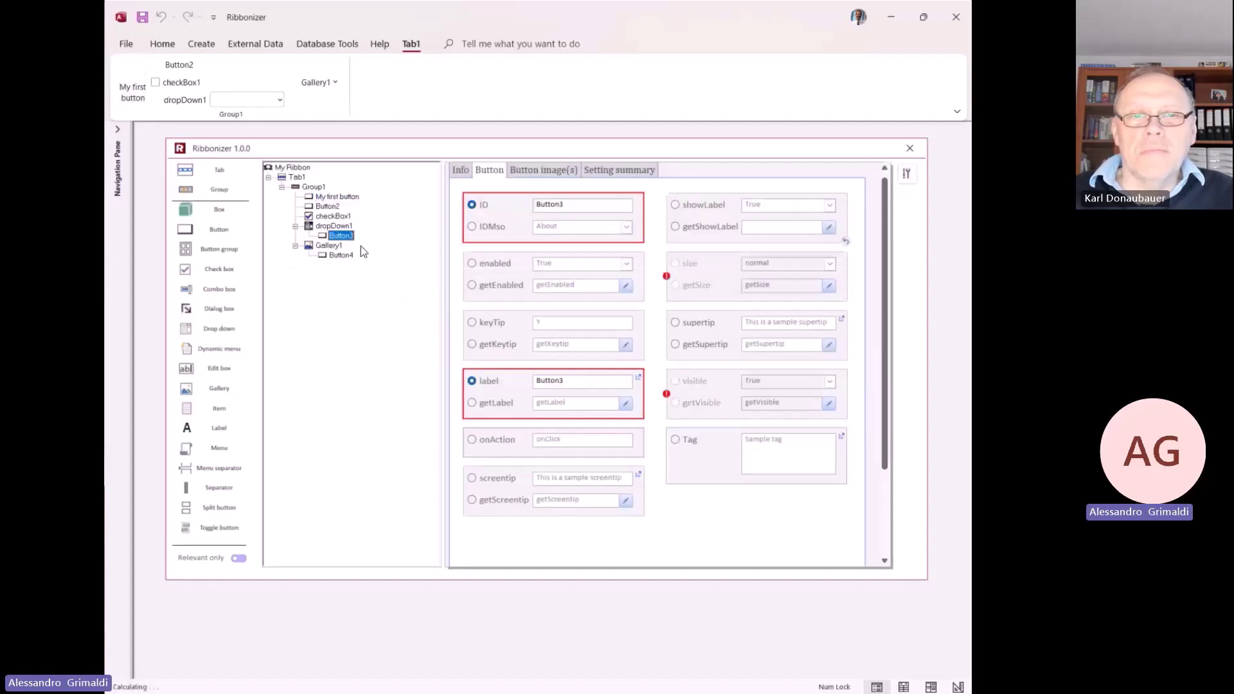
click(279, 101)
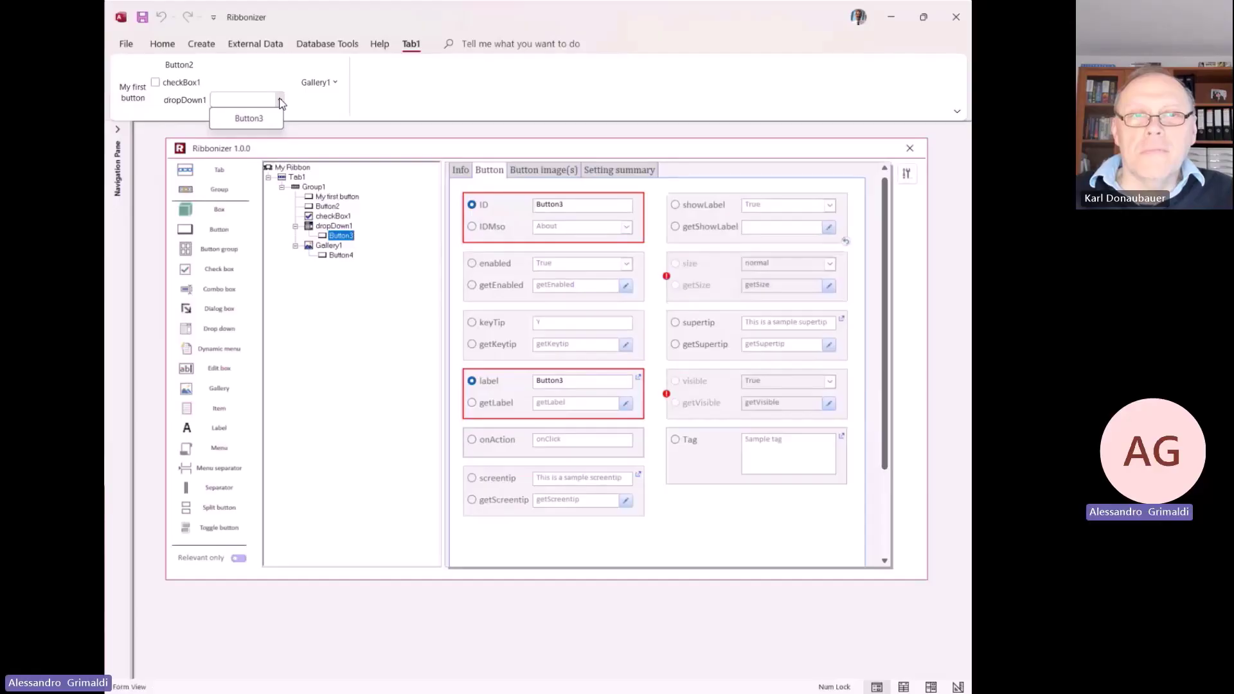
click(280, 100)
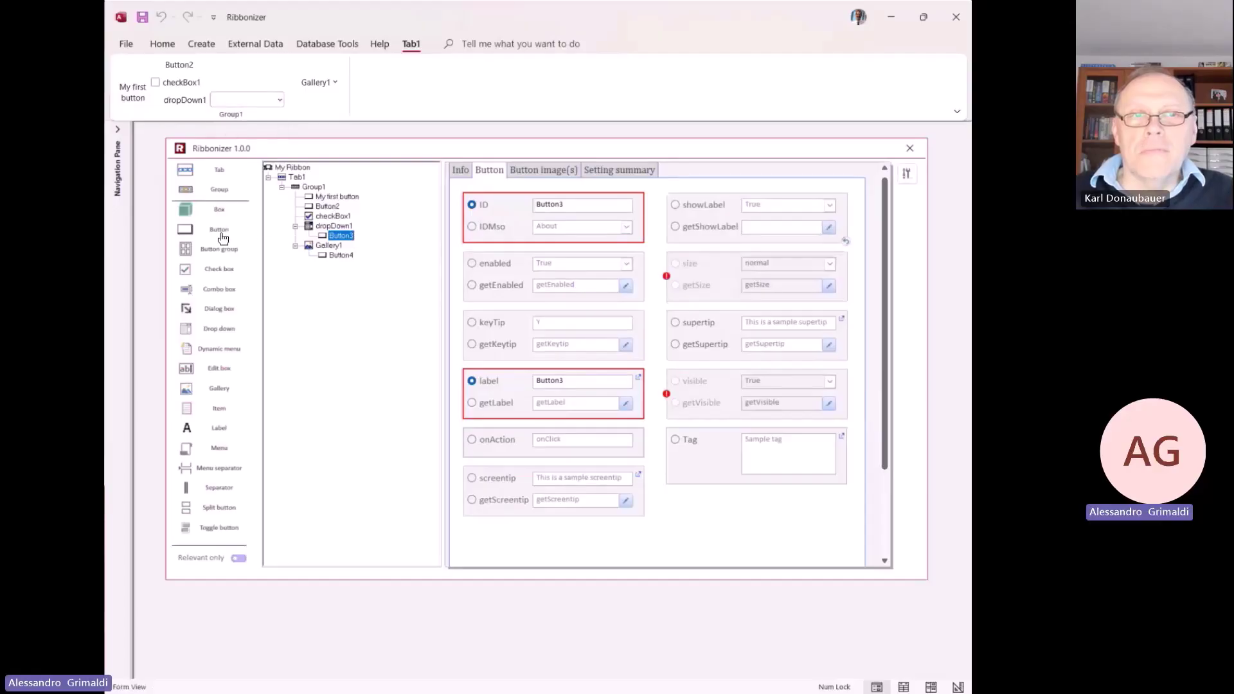
drag(209, 237, 342, 247)
click(280, 101)
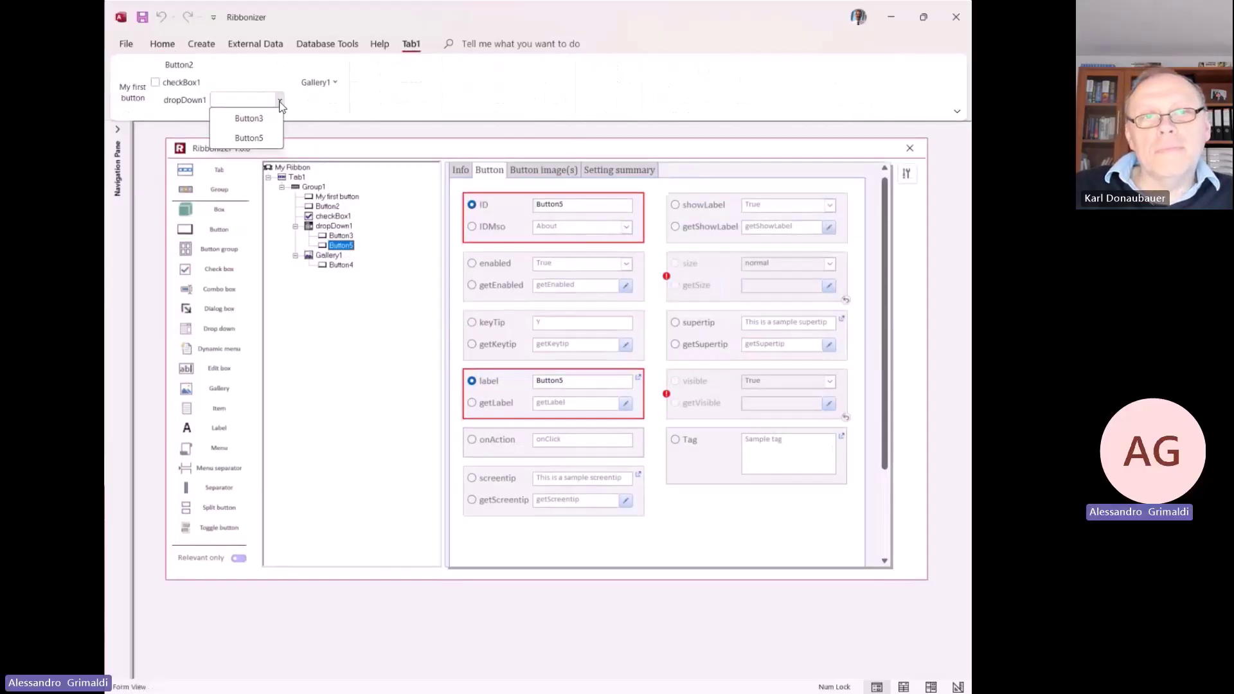
click(338, 294)
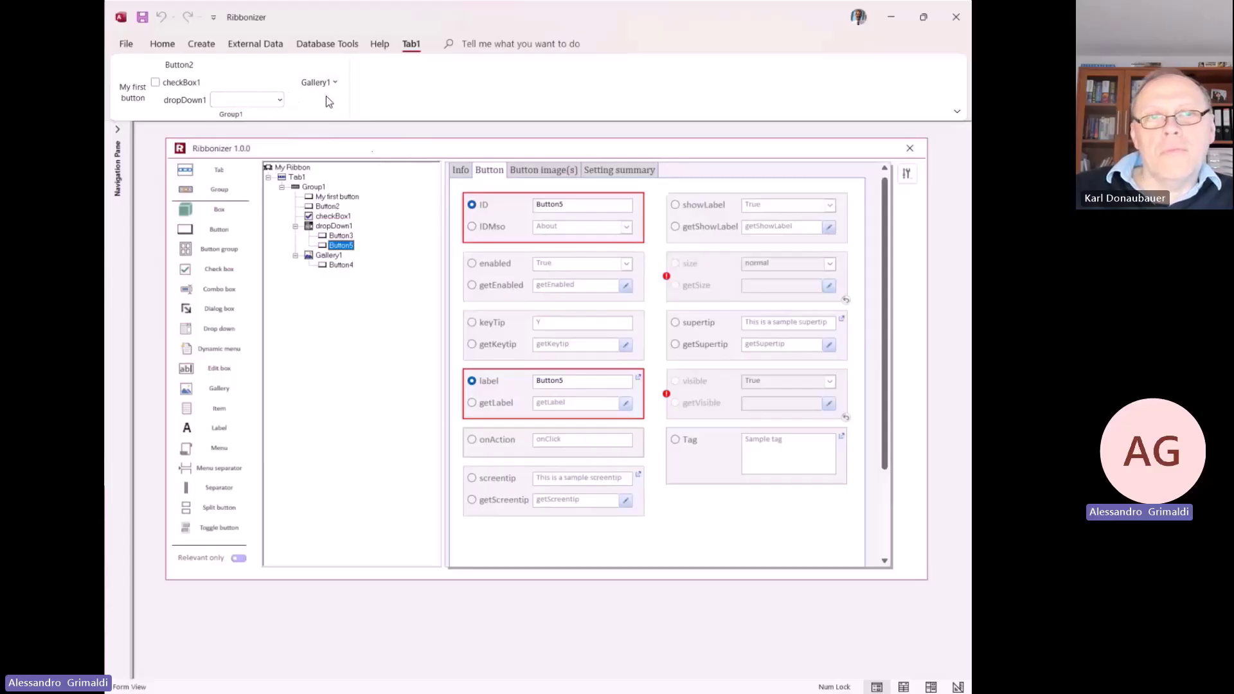
Enable the onClick action for My first button, then test it and dismiss the message.
click(134, 82)
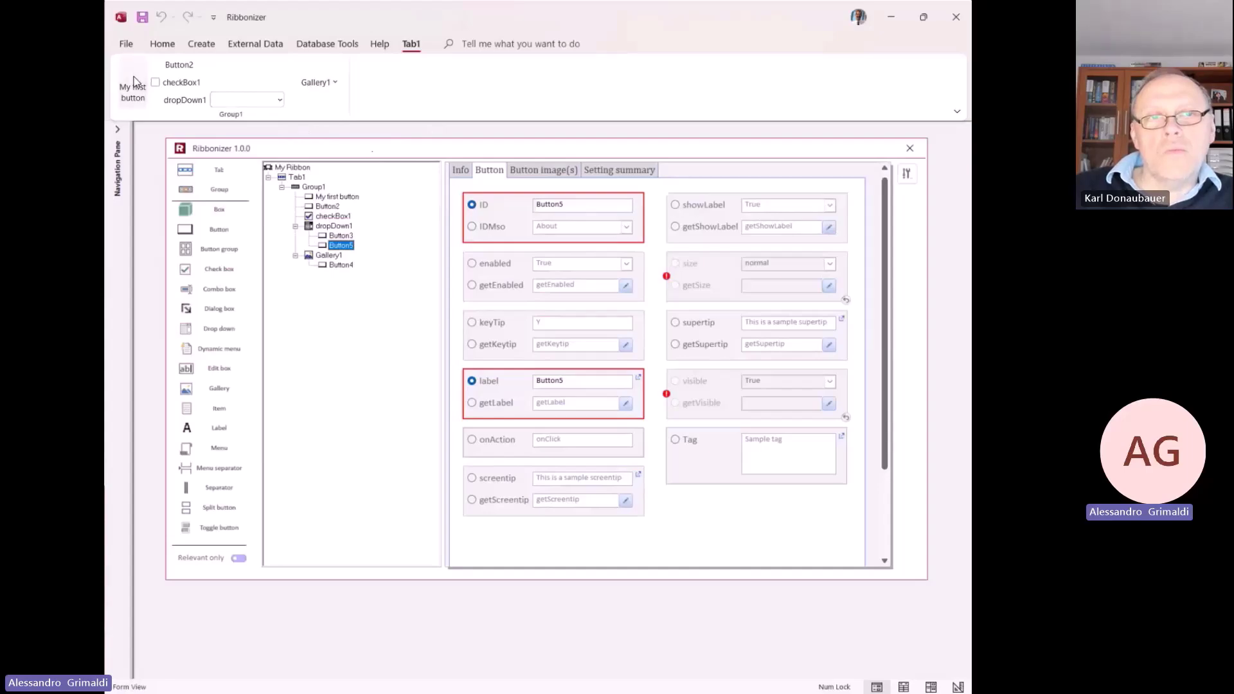
click(338, 197)
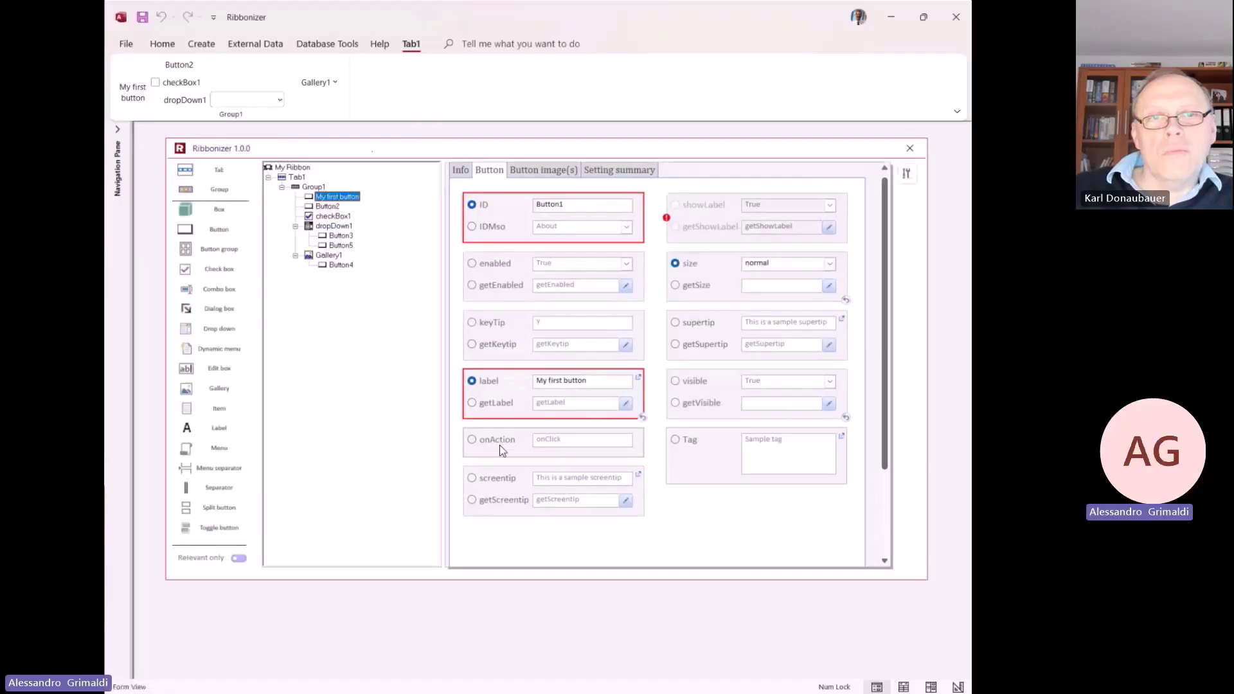
click(472, 441)
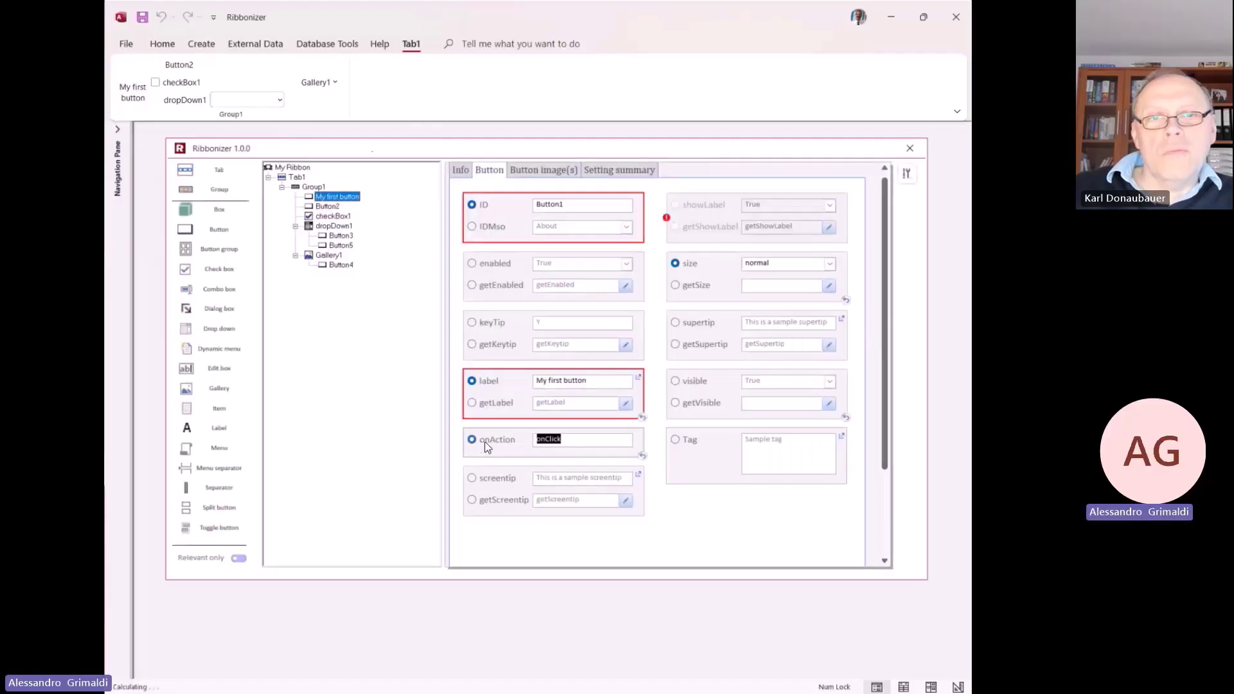
click(135, 74)
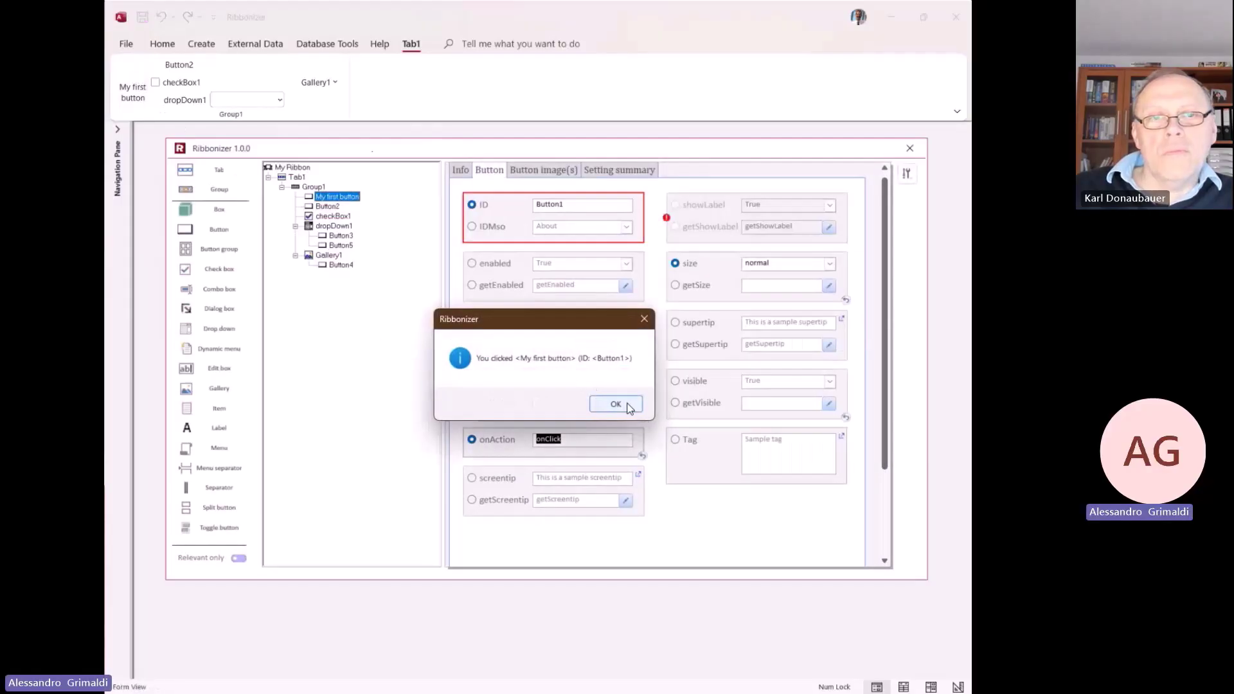
click(617, 404)
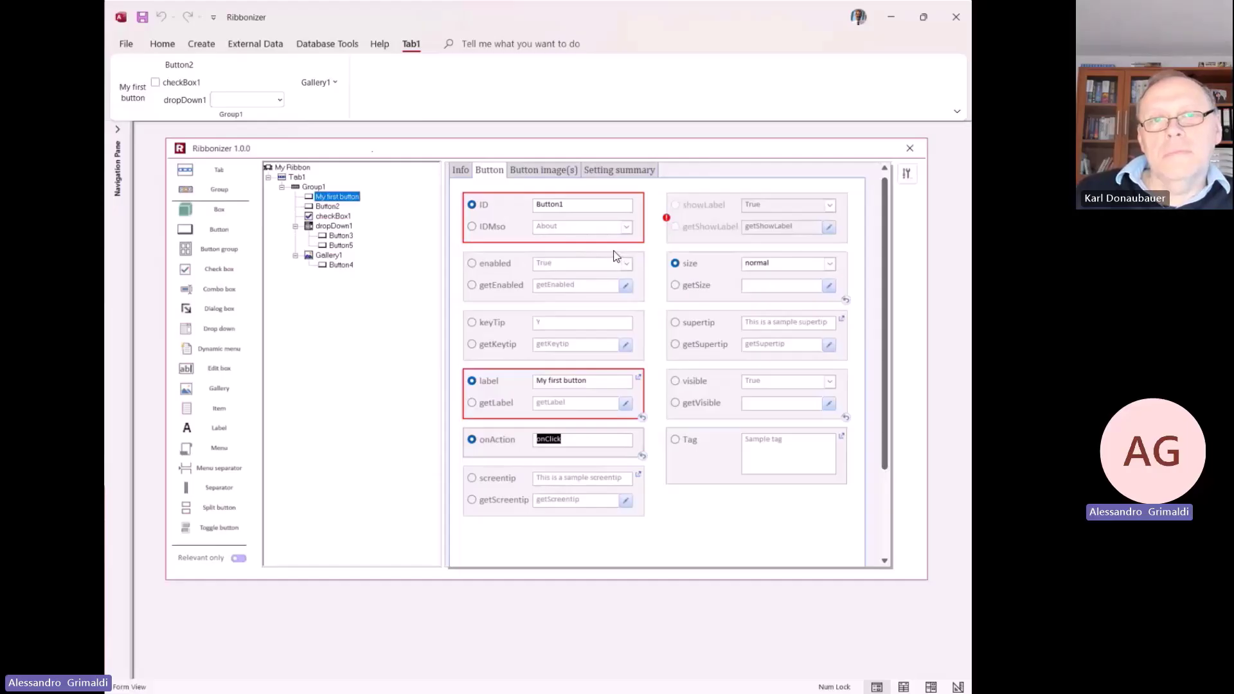
Give My first button the imageMso icon FileSaveAsExcelXlsxMacro, browsing the Excel icons.
click(534, 167)
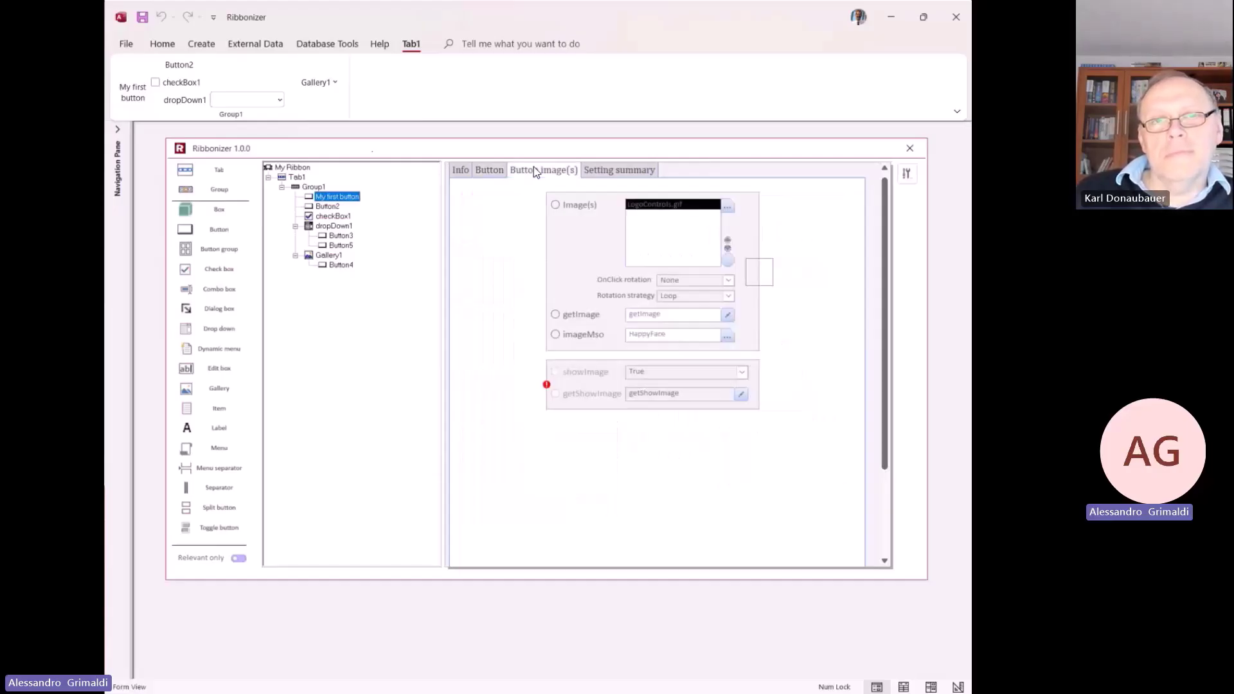
click(729, 337)
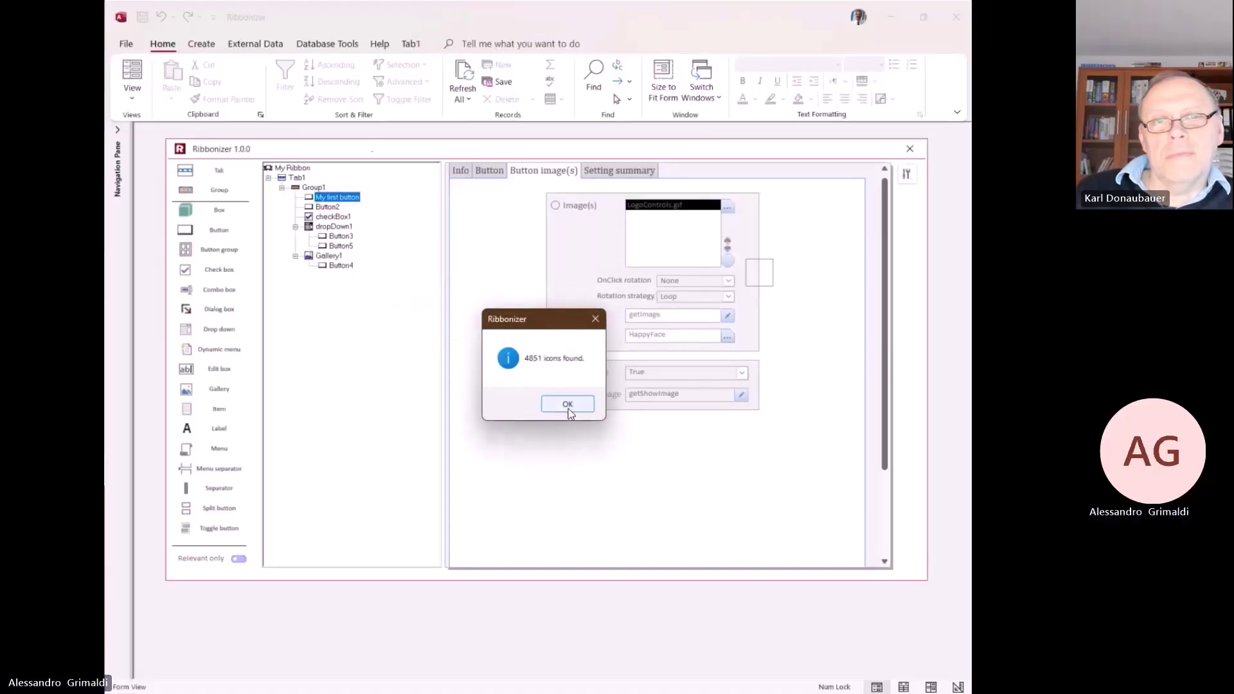
click(569, 405)
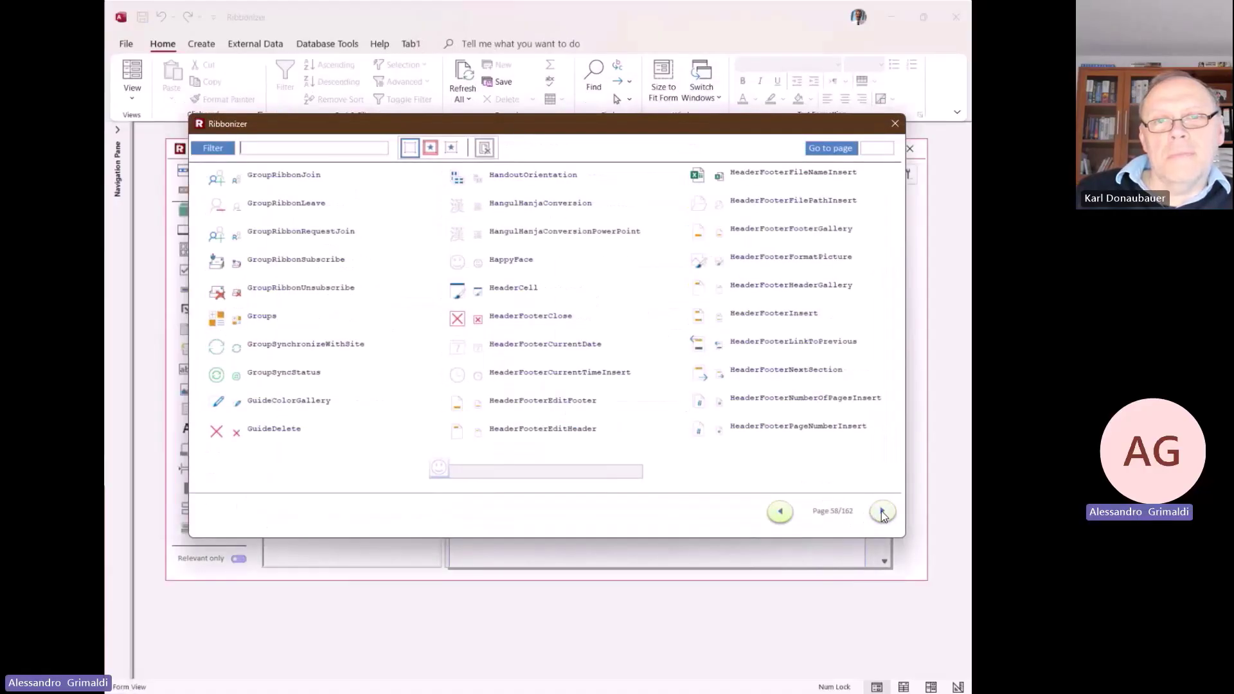
click(882, 514)
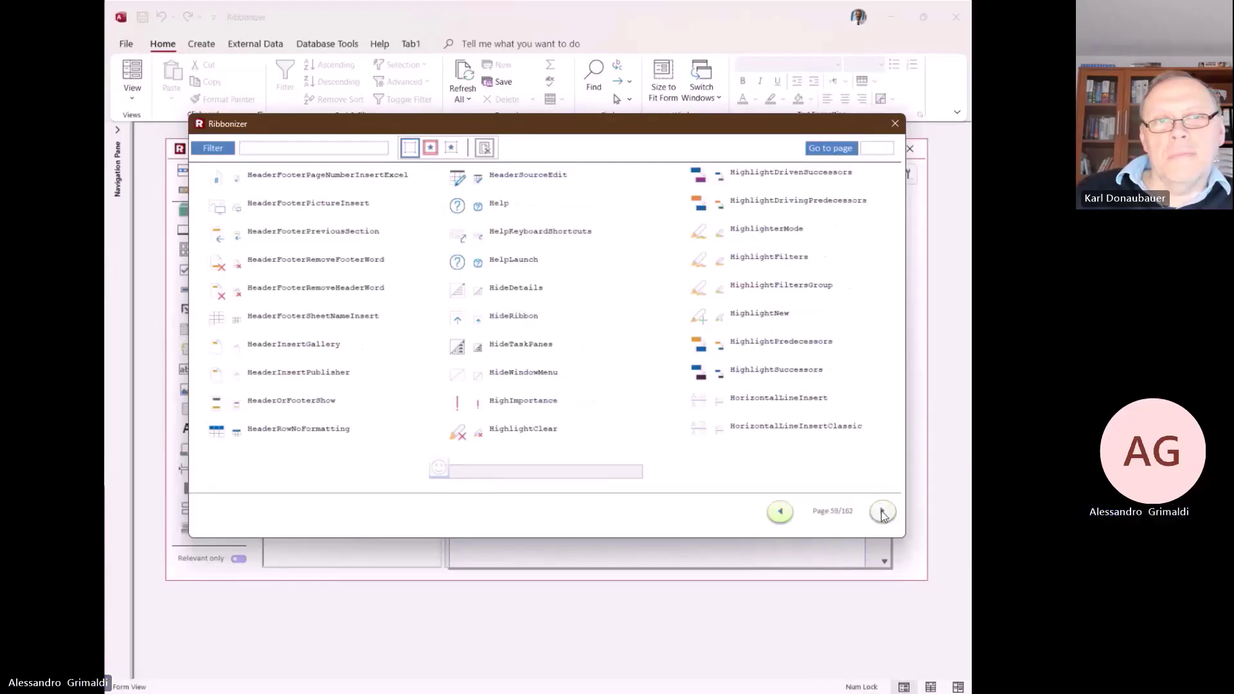
click(880, 512)
text(excel)
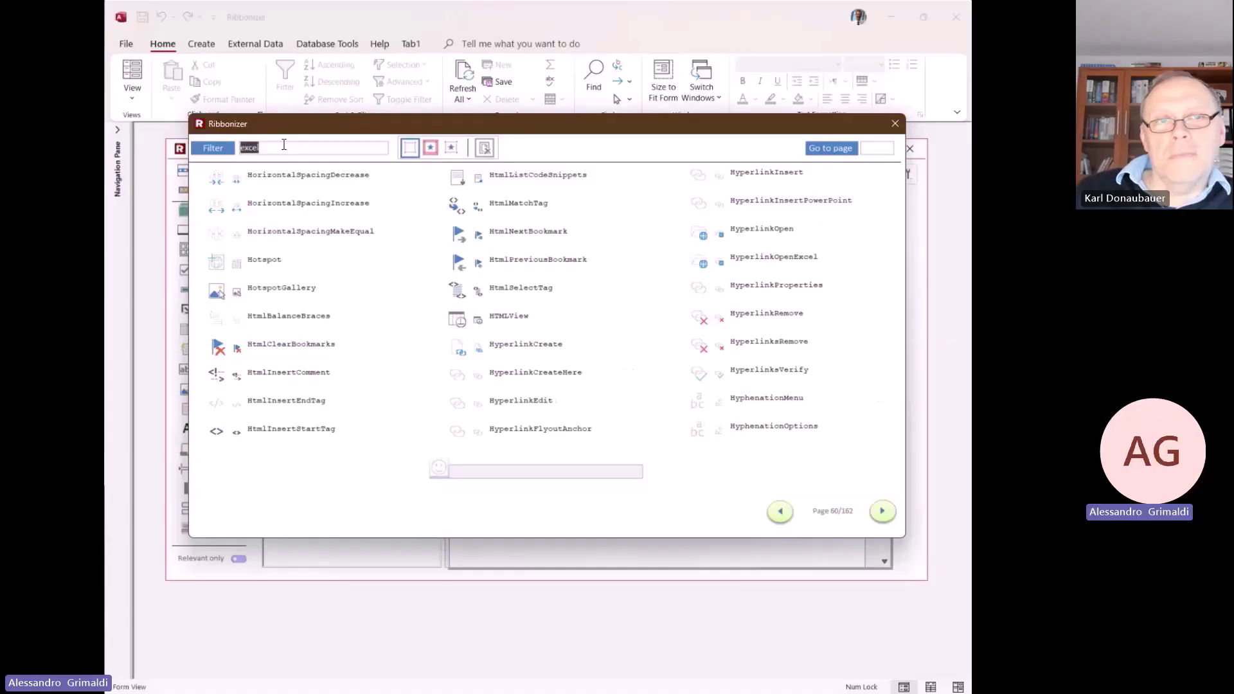
key(Return)
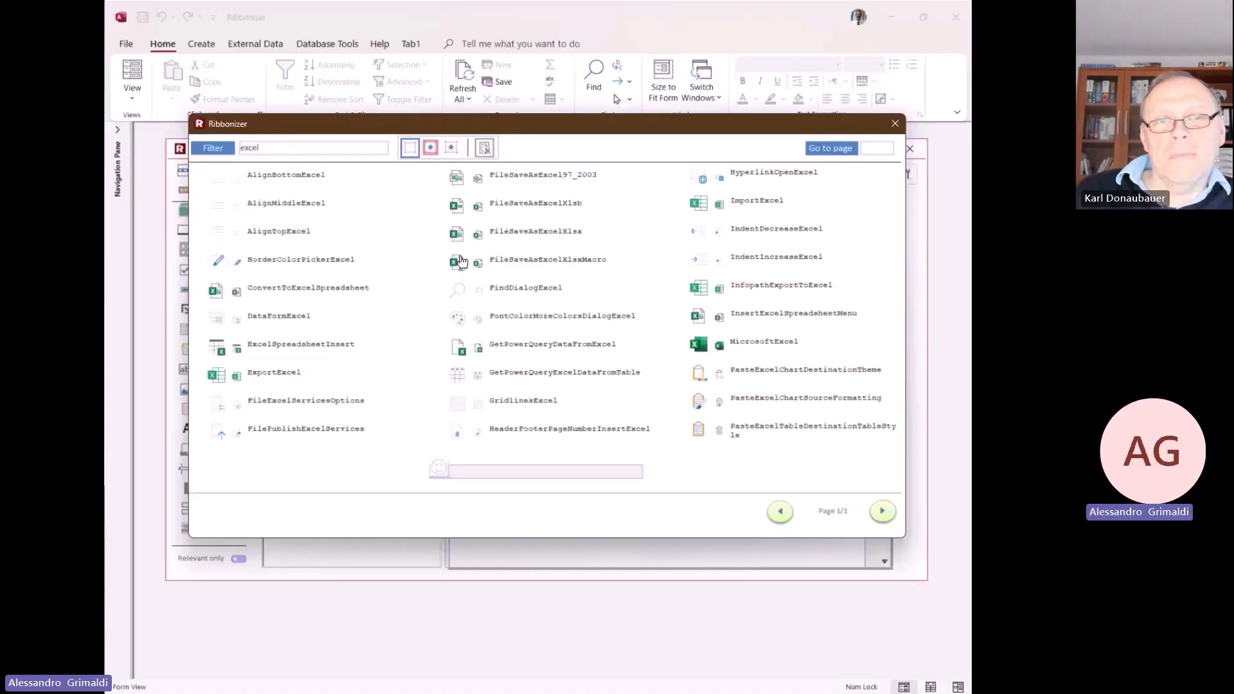
mouse_move(460, 260)
mouse_down()
mouse_move(521, 463)
mouse_move(510, 468)
mouse_up()
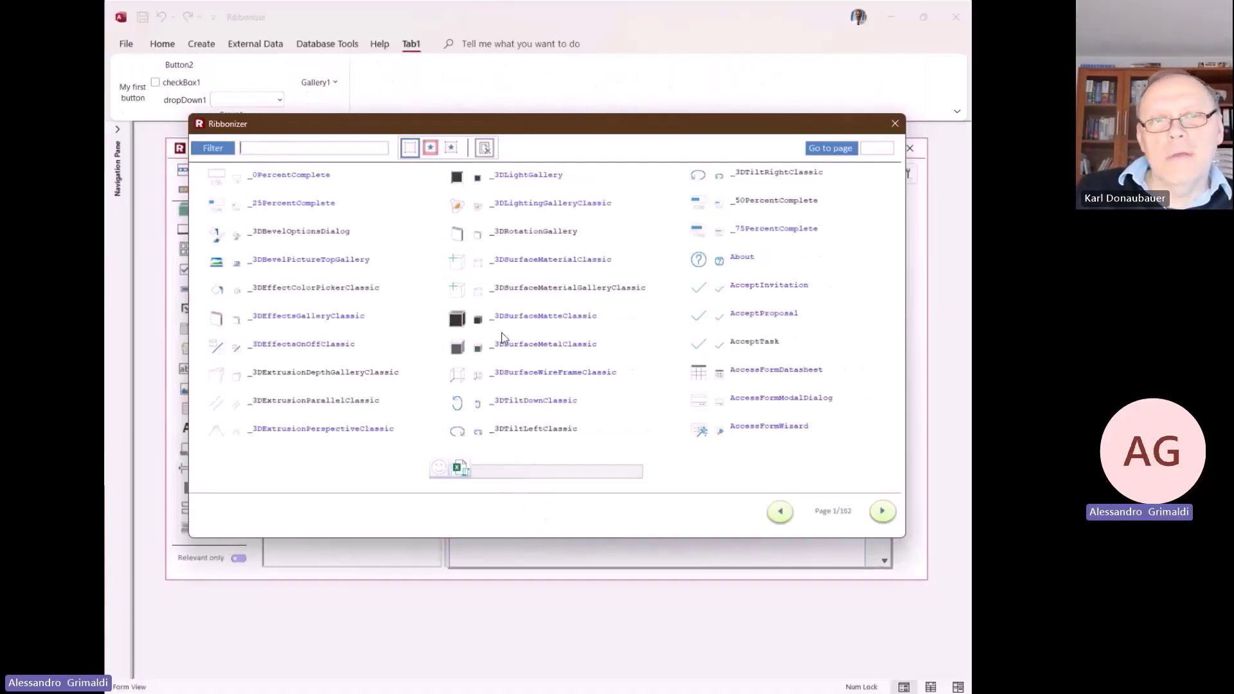
drag(457, 289, 528, 472)
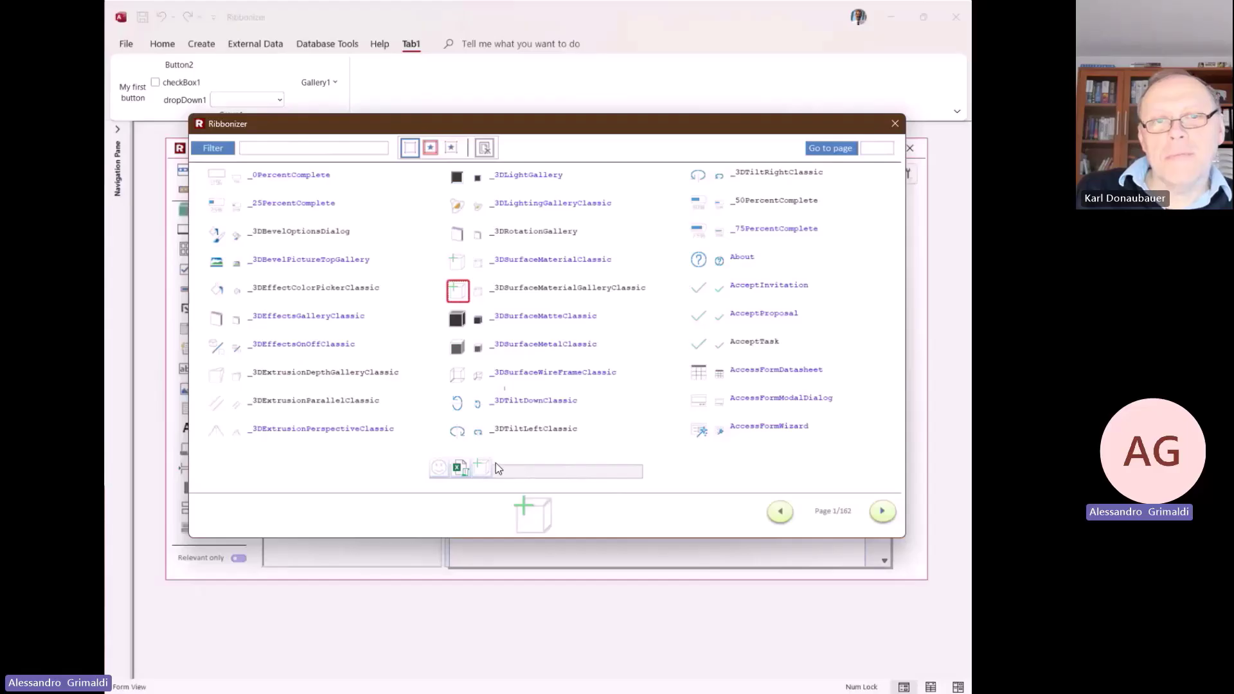
double_click(457, 468)
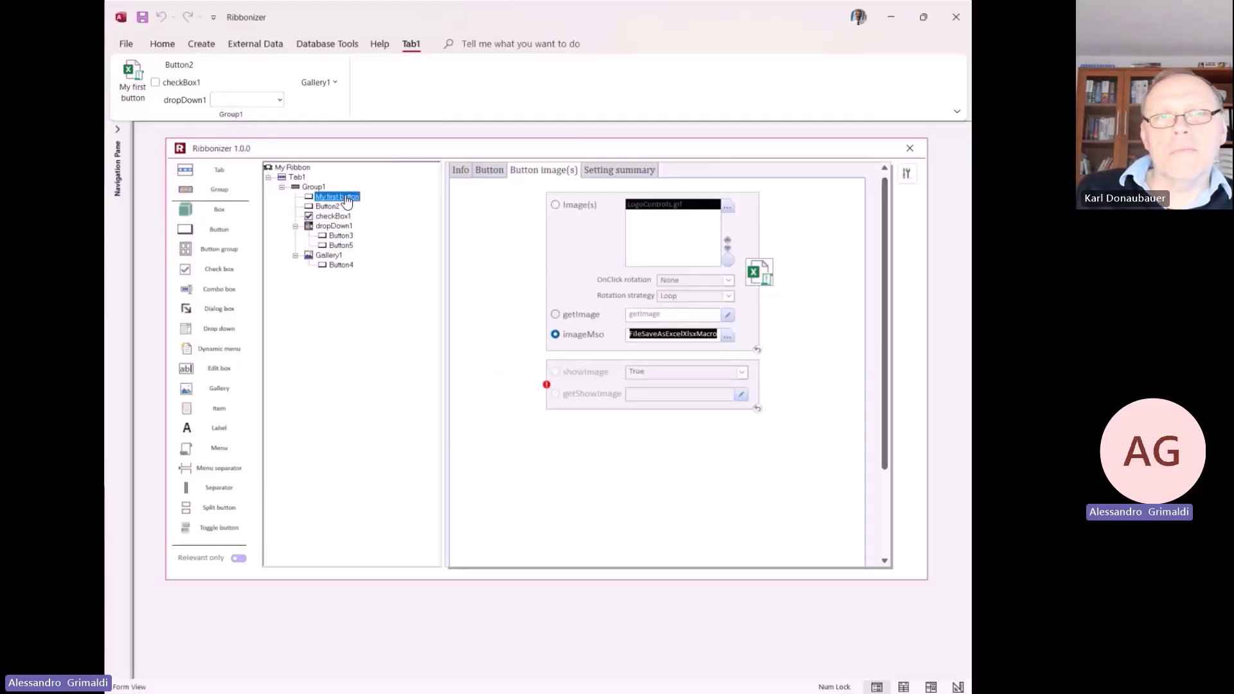
Convert My first button to a toggleButton from its context menu.
right_click(339, 203)
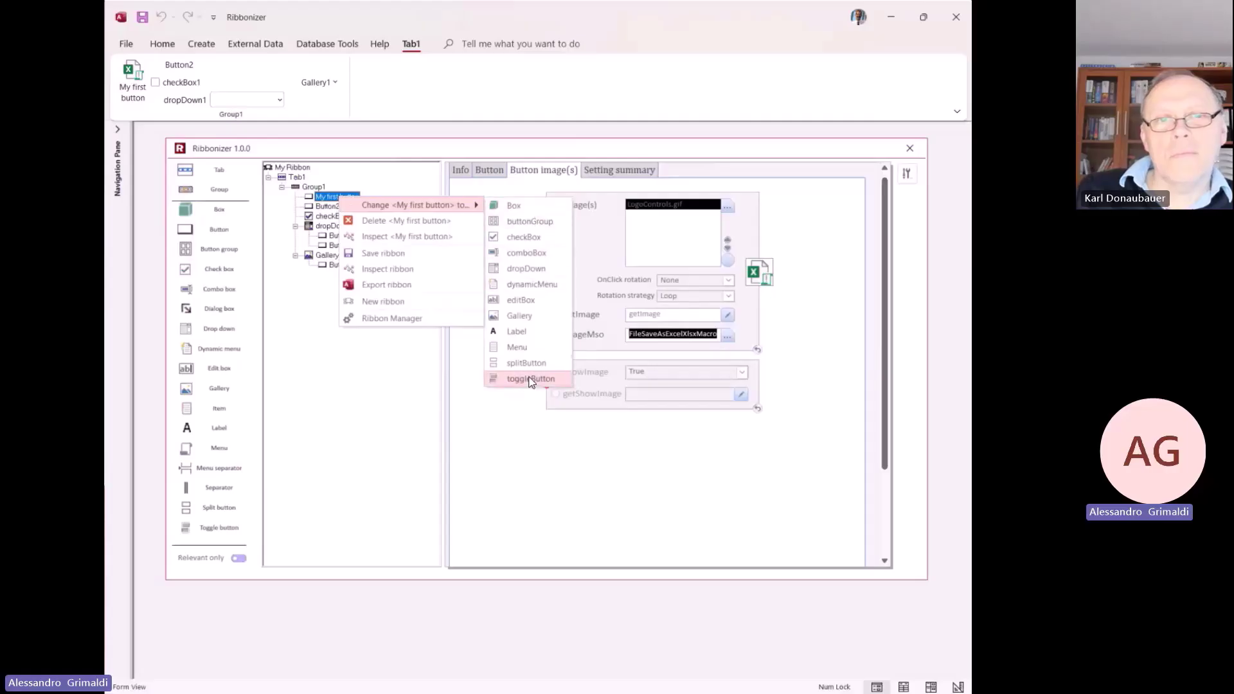
click(530, 379)
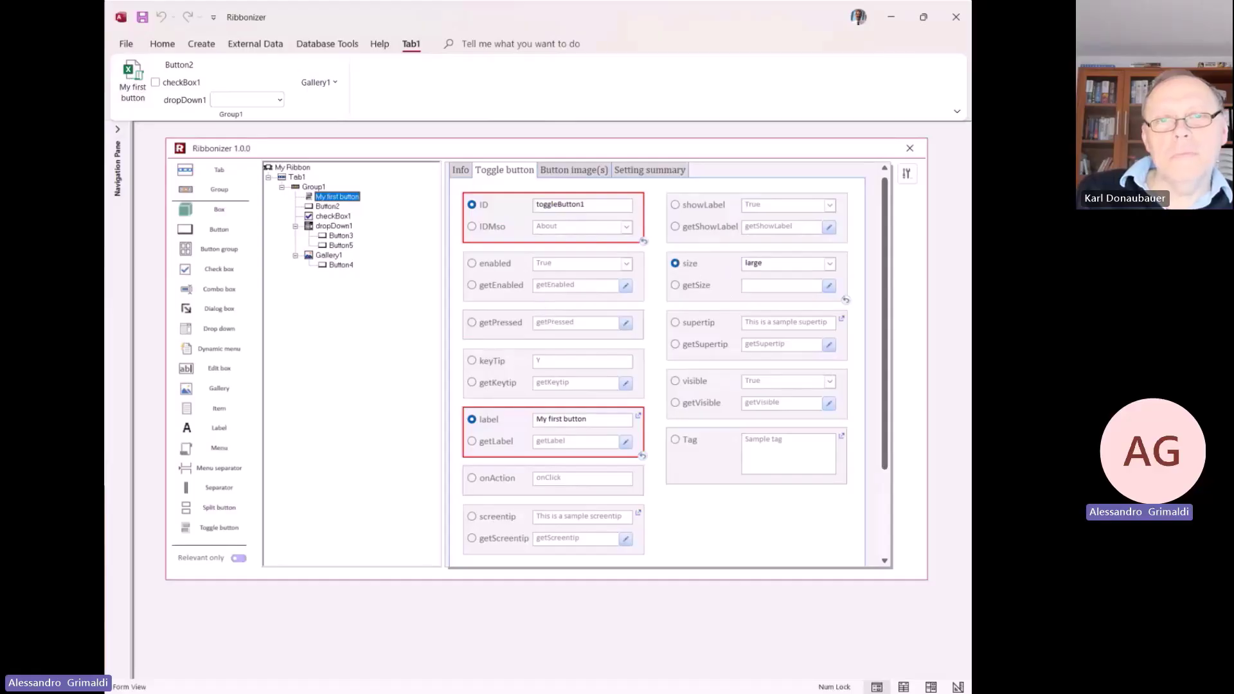
Add Item #1 to dropDown1, then browse saved ribbons like My Ribbon 3 in Ribbon Manager.
drag(218, 408, 334, 225)
right_click(350, 324)
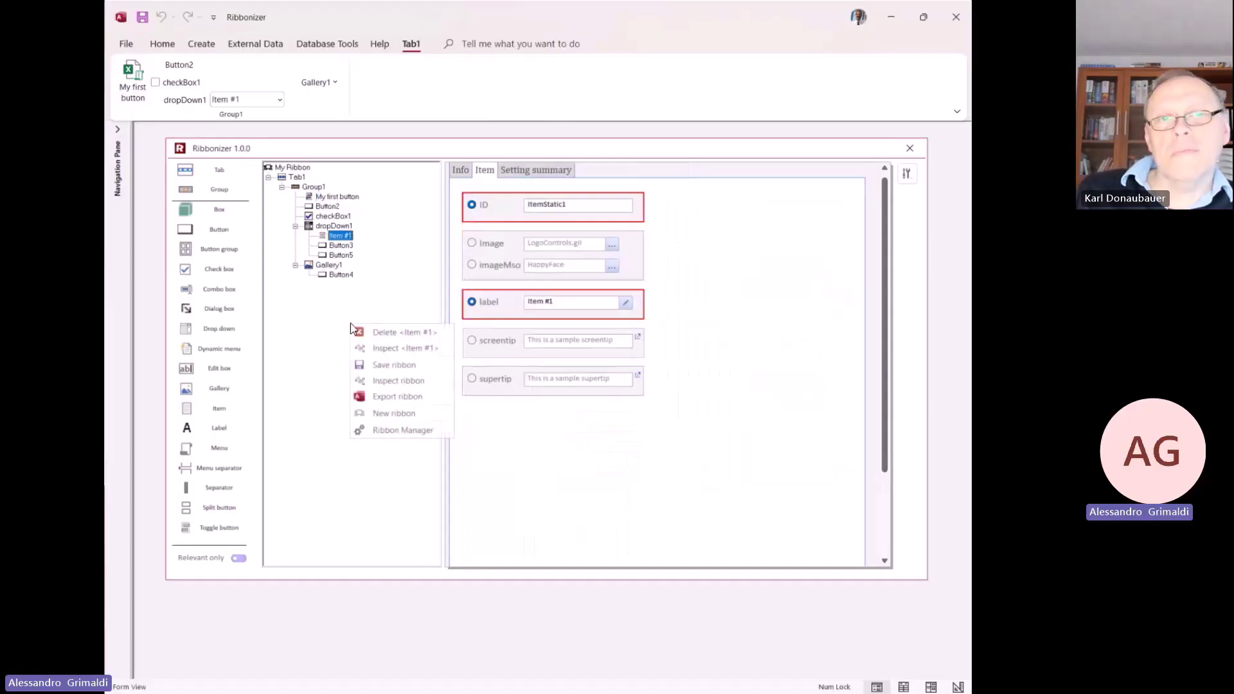
click(402, 430)
click(319, 296)
click(318, 309)
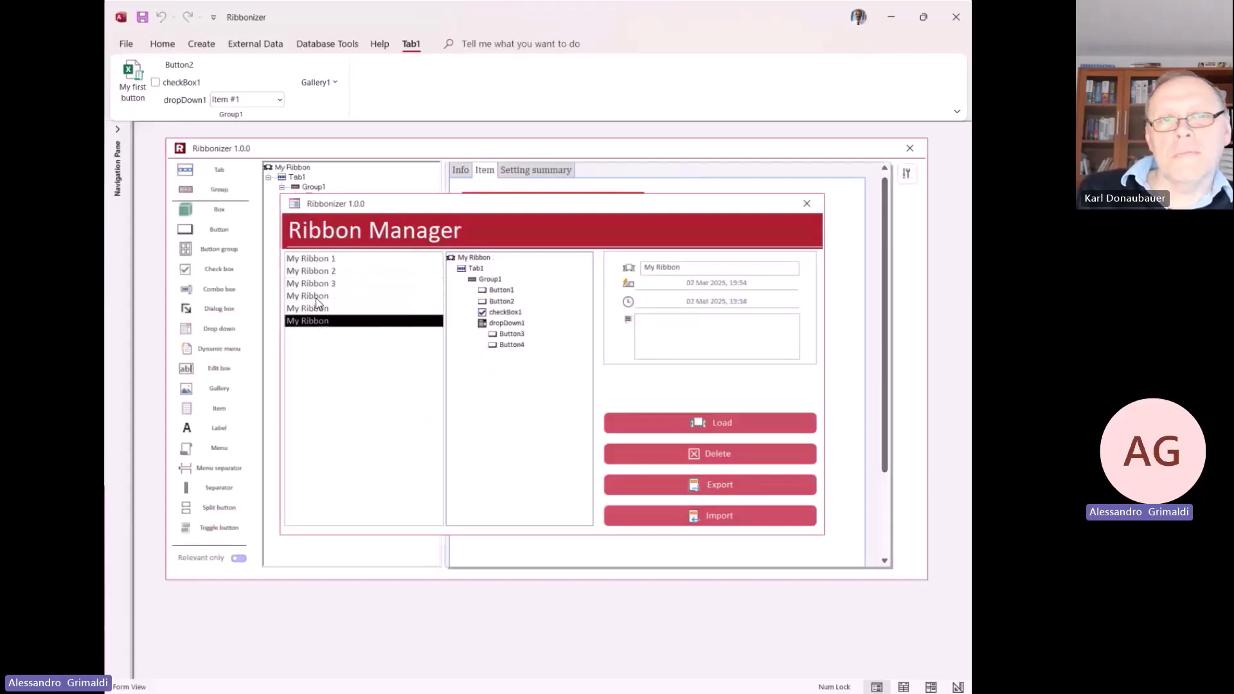
click(319, 296)
click(322, 286)
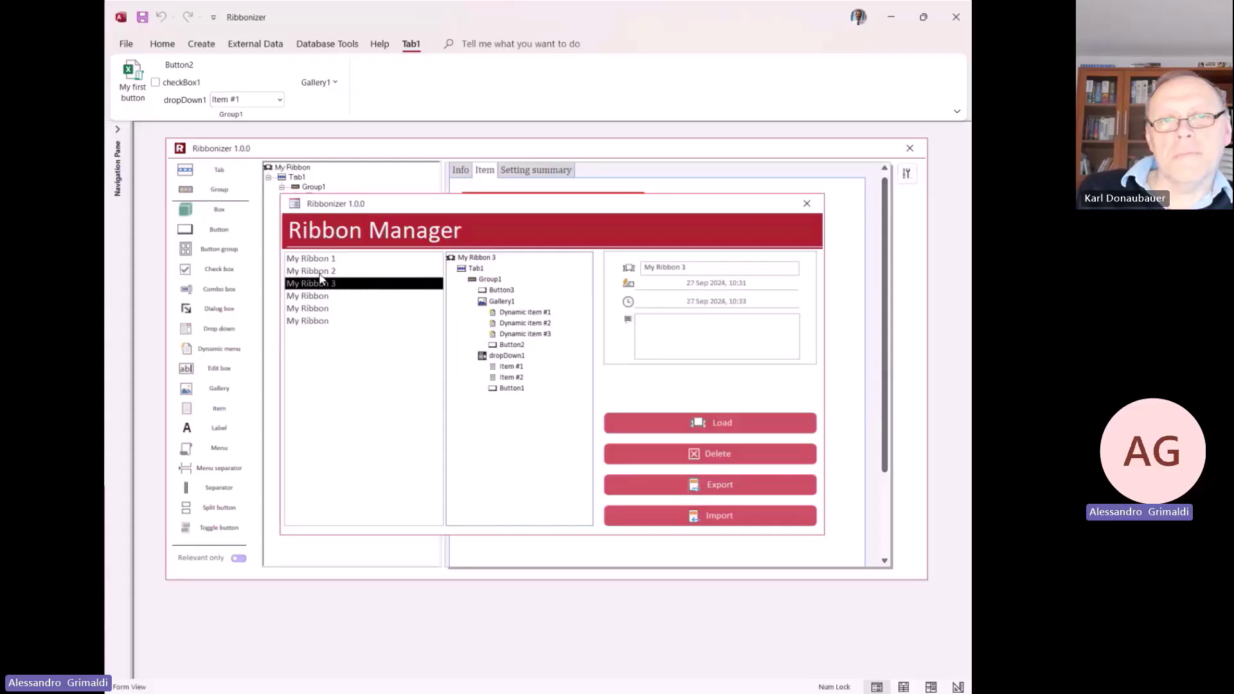
click(808, 205)
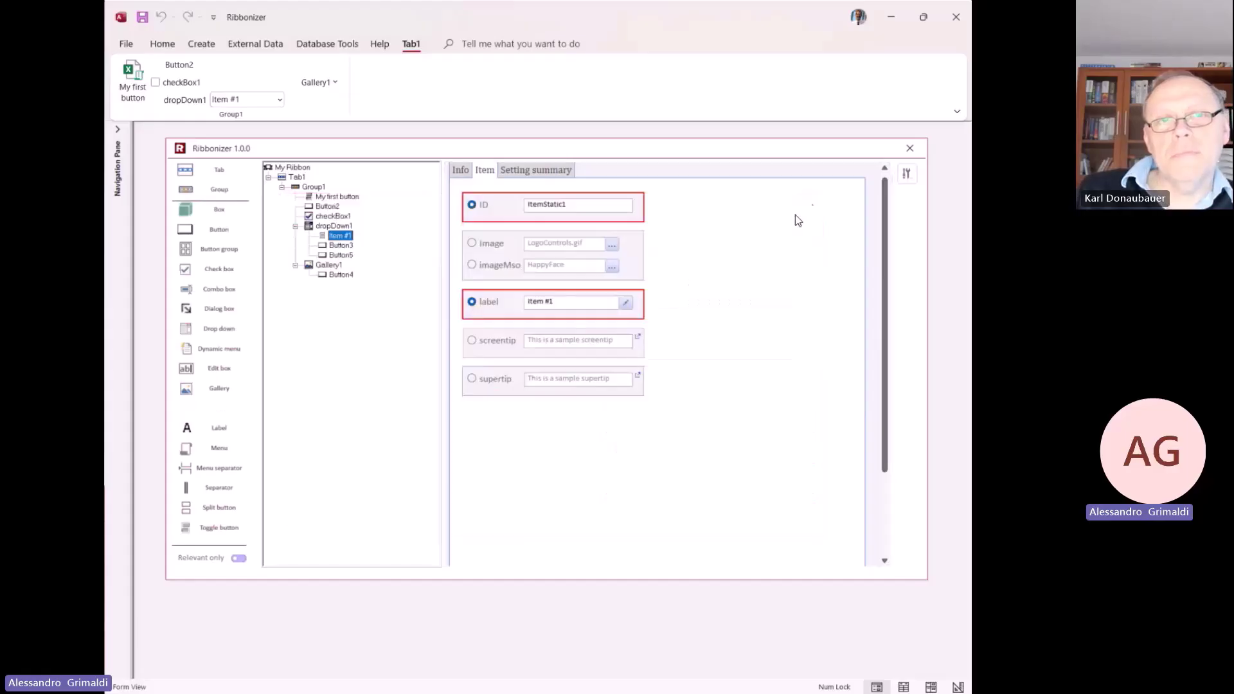
Show the whole ribbon's XML markup via Inspect ribbon on dropDown1.
click(334, 225)
right_click(344, 383)
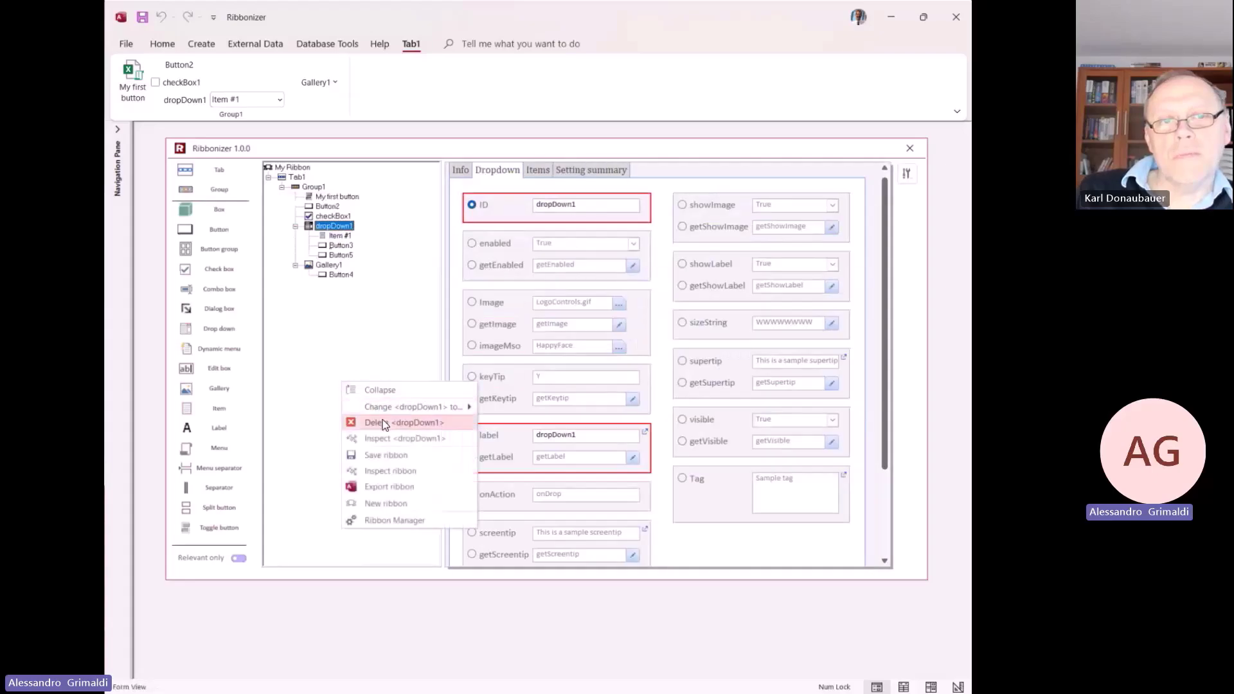
click(383, 471)
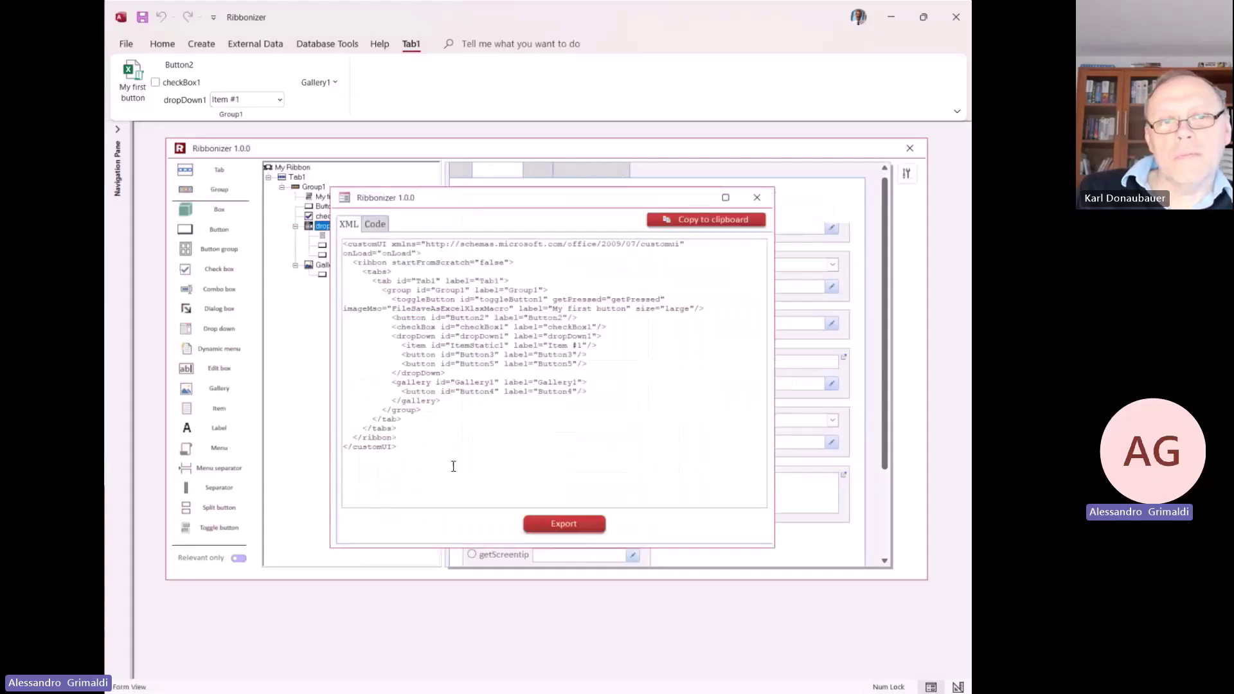
Move and widen the XML window, then open and close the export options.
drag(452, 199, 470, 159)
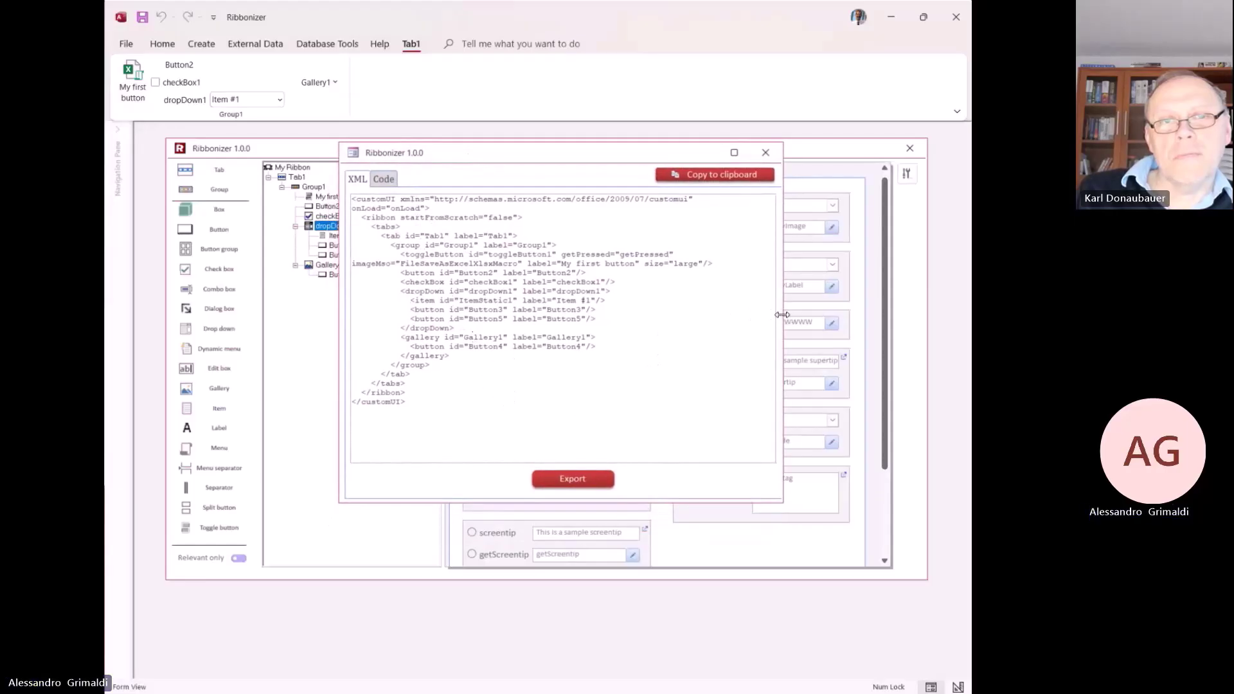
drag(782, 314, 916, 317)
drag(553, 156, 388, 159)
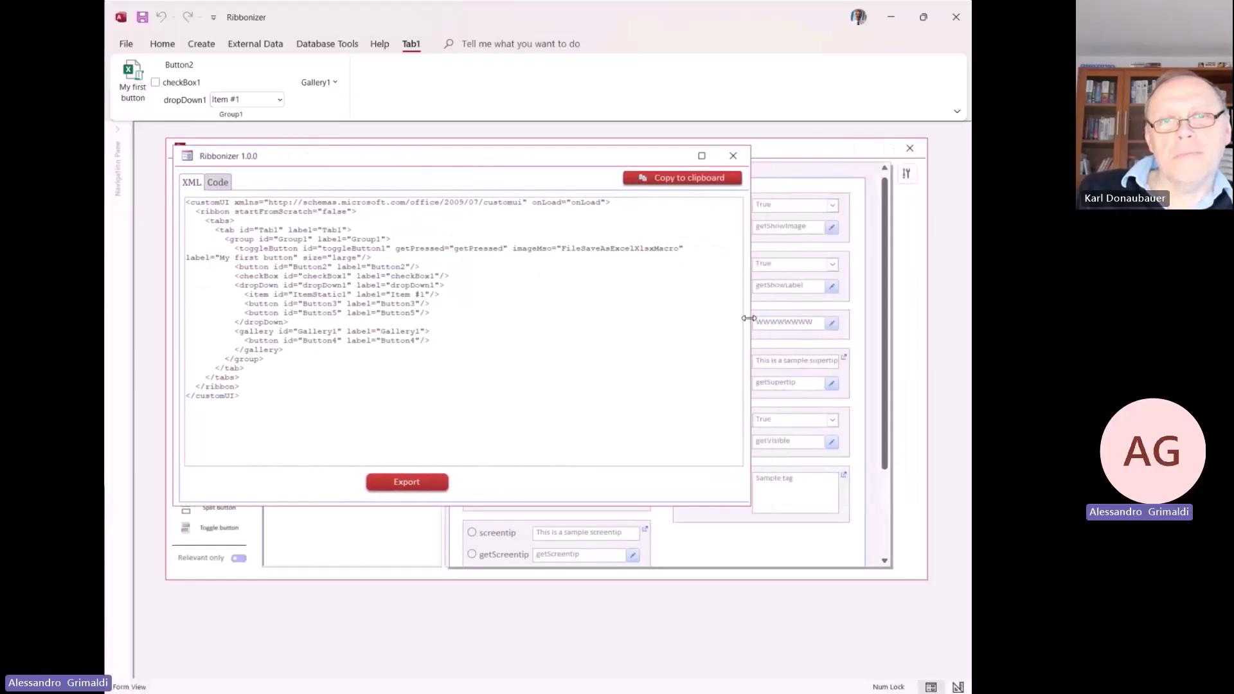
drag(751, 325, 901, 324)
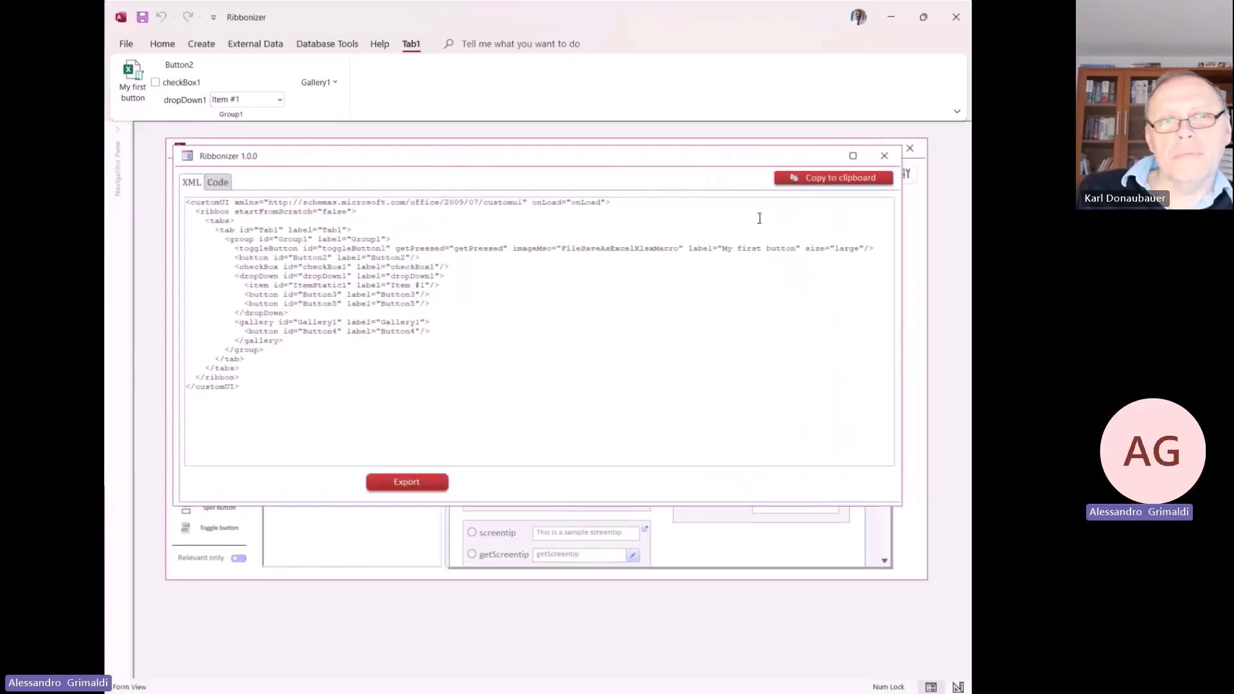
click(425, 484)
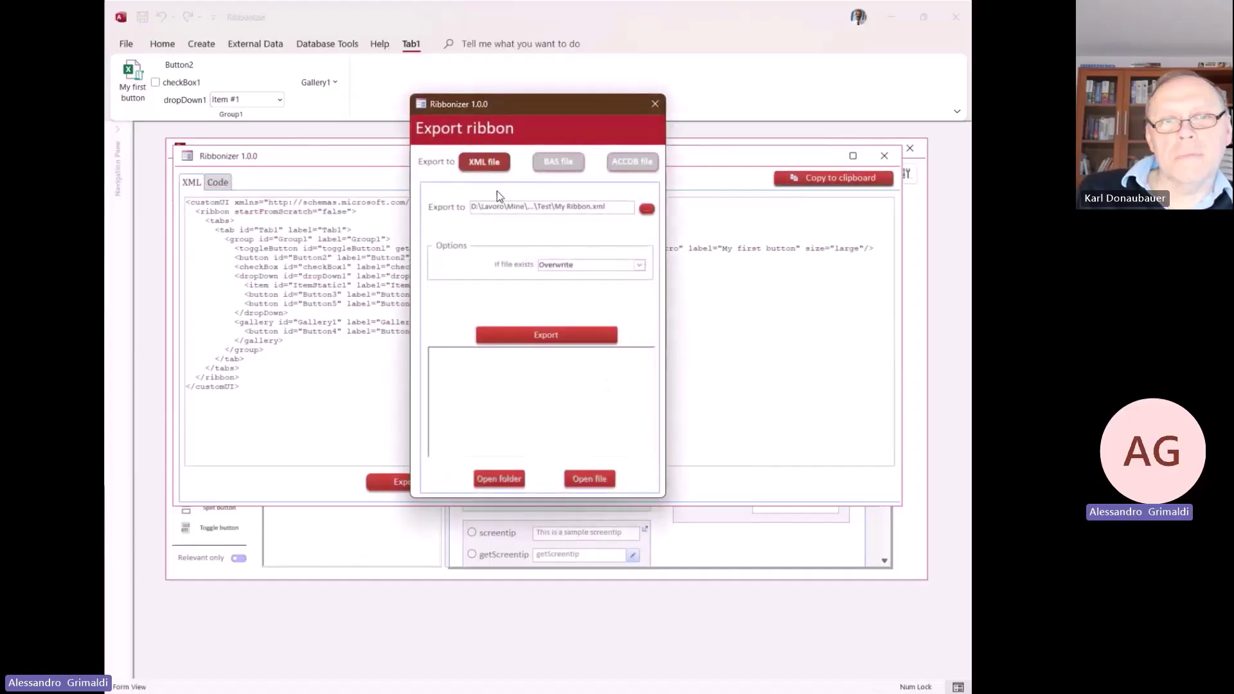
click(654, 104)
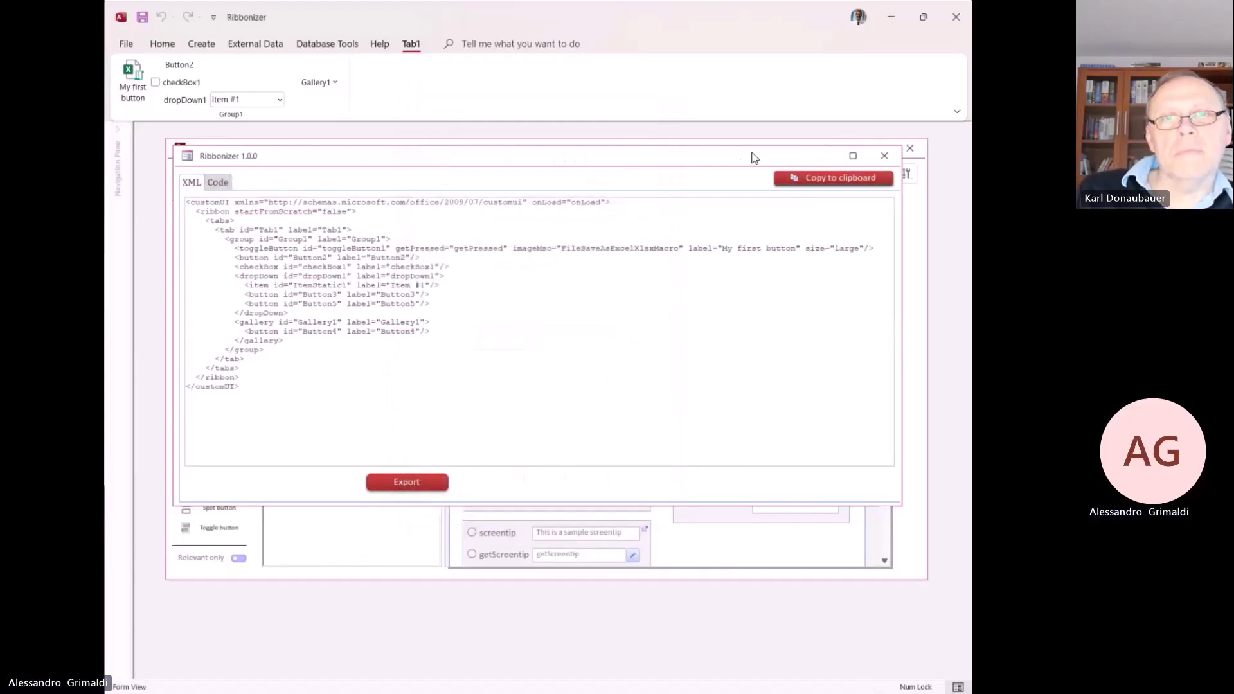
Review the VBA callback code, highlighting Select Case and the toggleButton1 case.
click(218, 182)
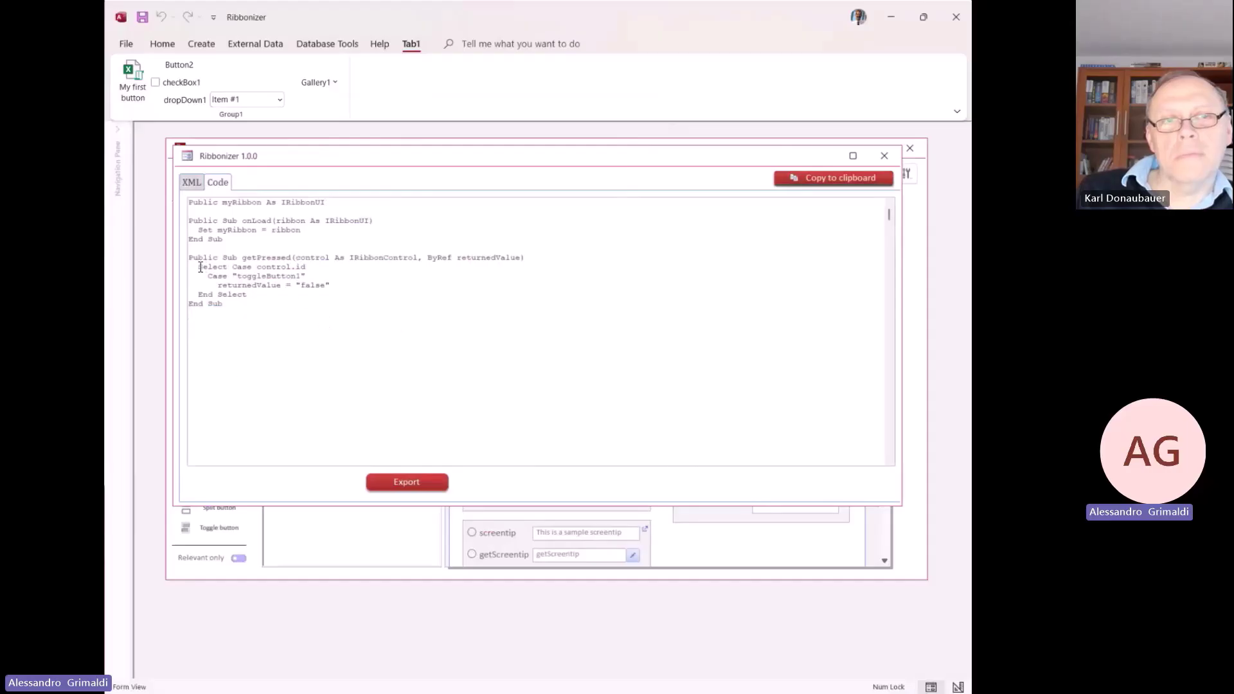
drag(205, 267, 239, 268)
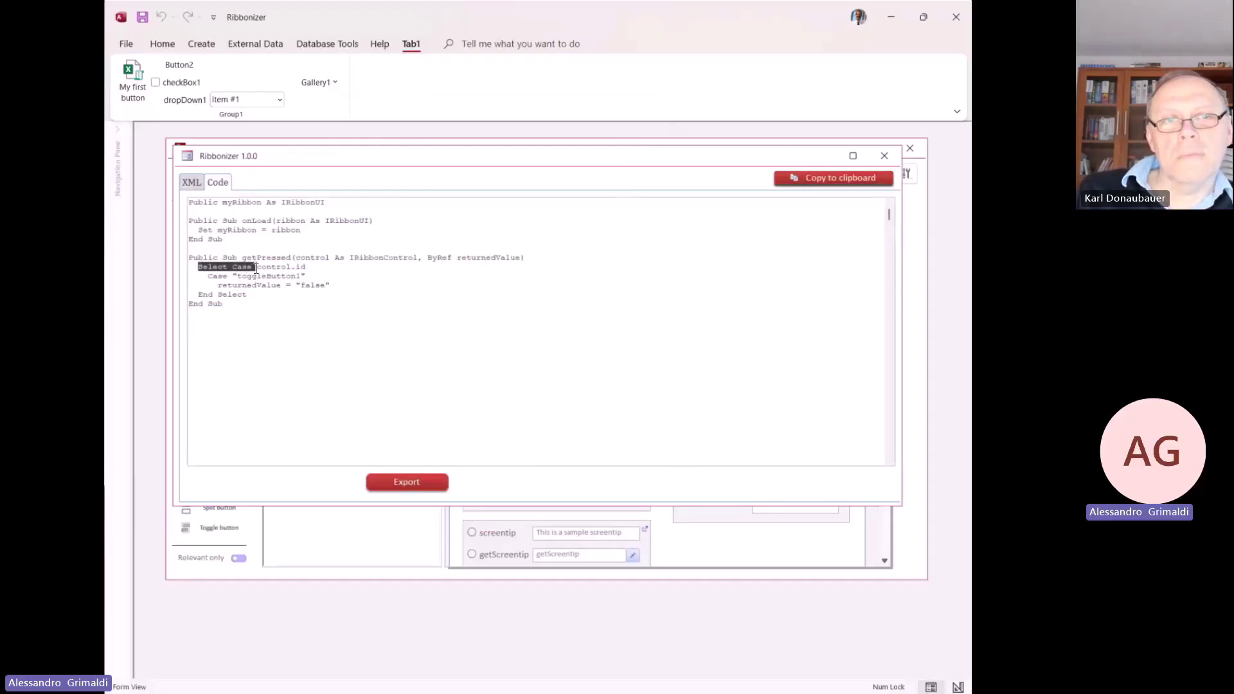
click(325, 268)
drag(234, 276, 301, 275)
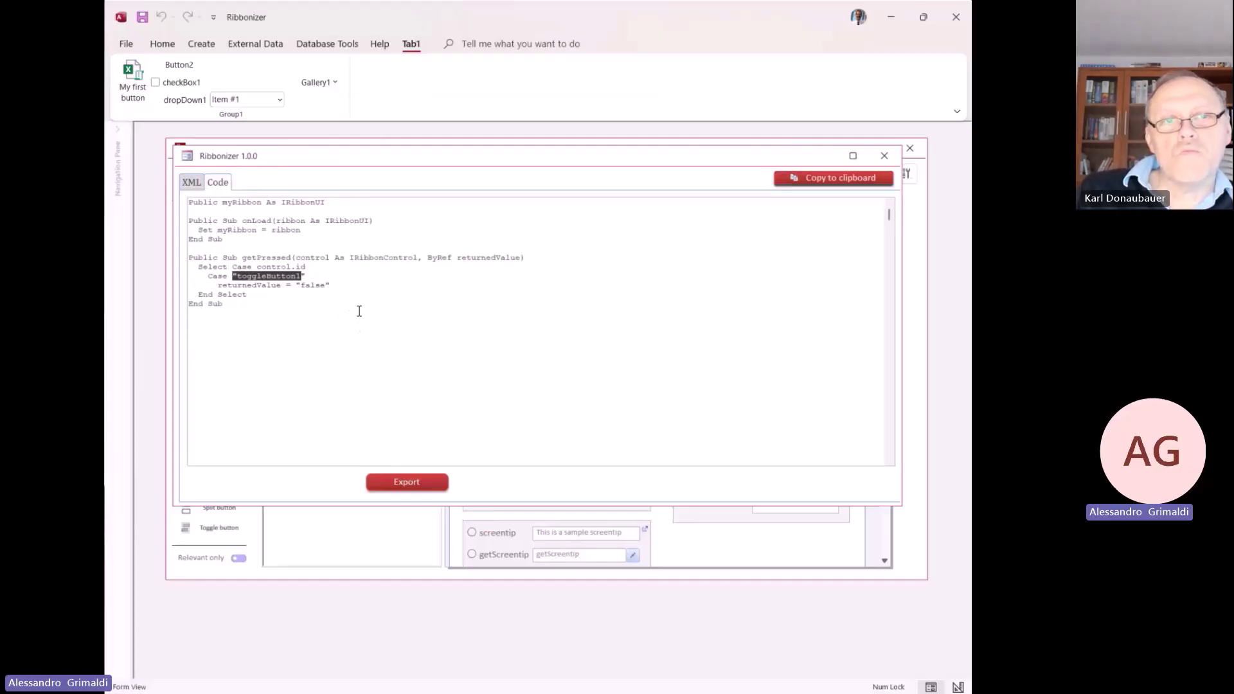
Select ACCDB file as the export target, then close the export dialog and code window.
click(409, 483)
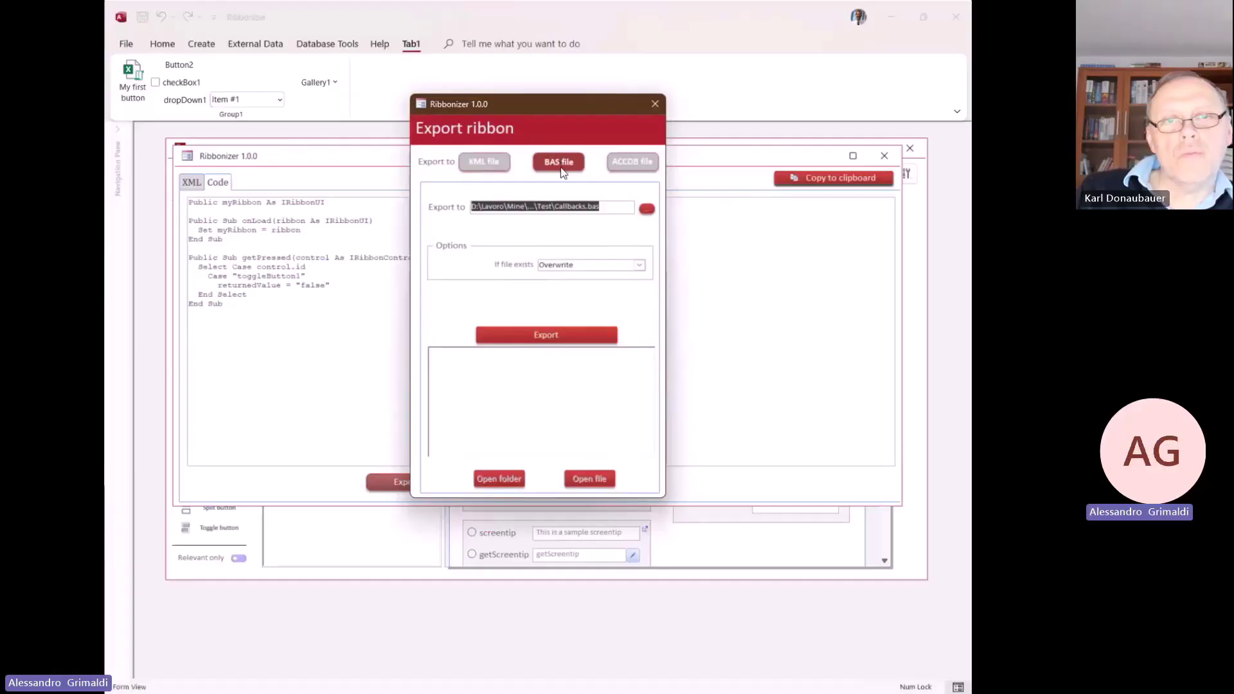
click(641, 166)
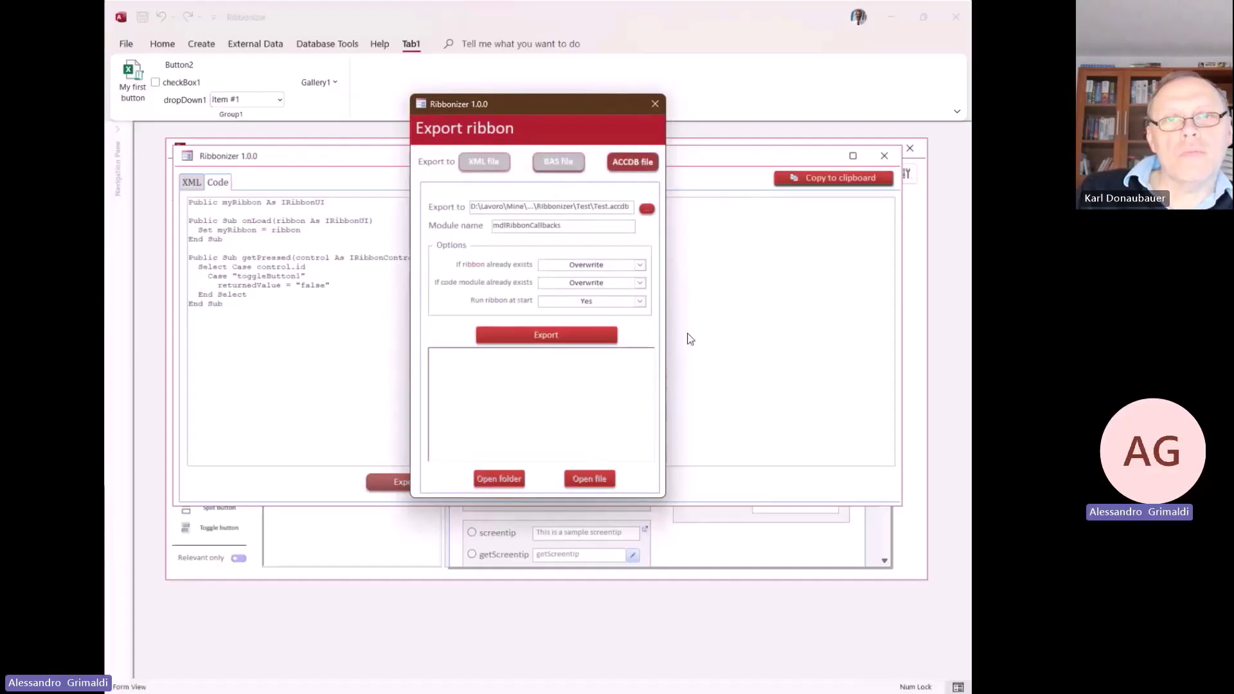
click(653, 104)
click(885, 156)
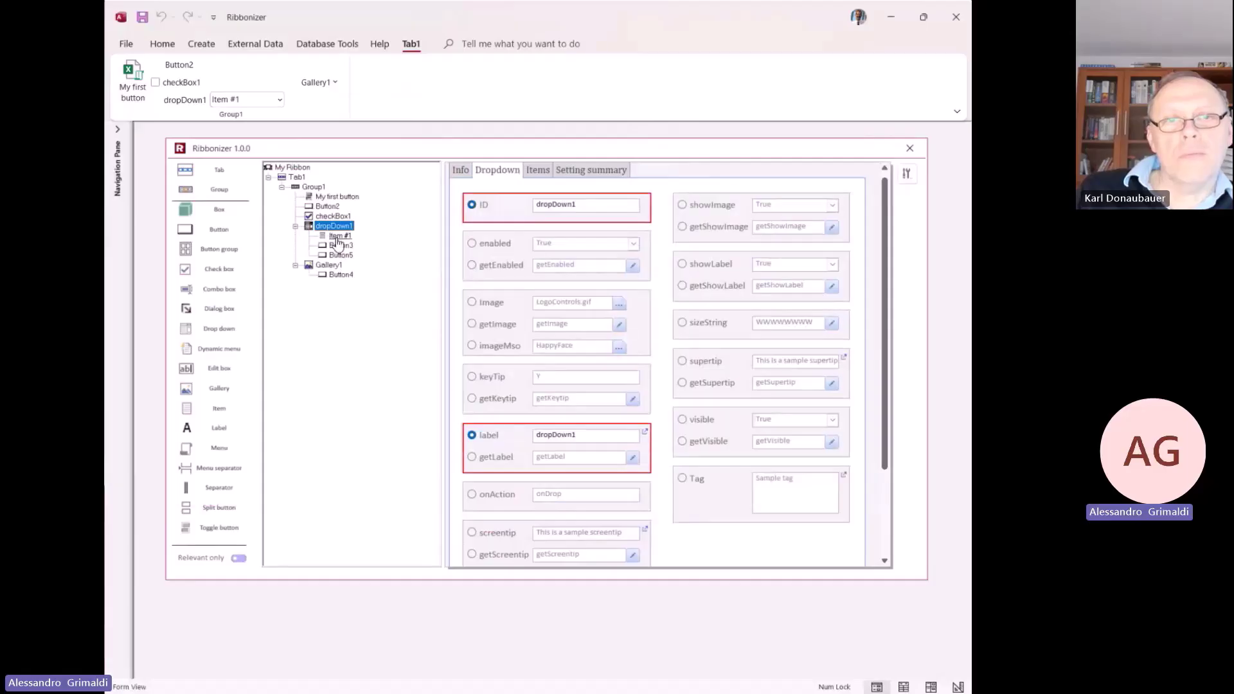
View dropDown1's XML snippet, select Button2, then review the default control for new groups.
right_click(332, 228)
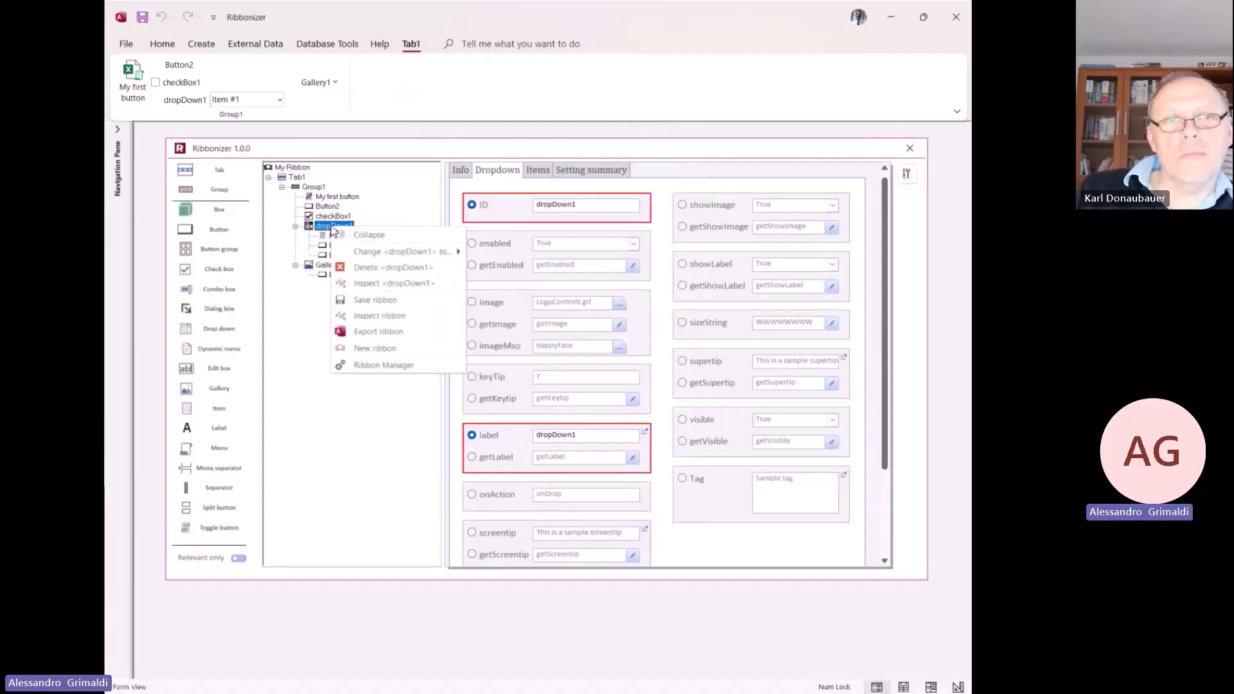
click(384, 283)
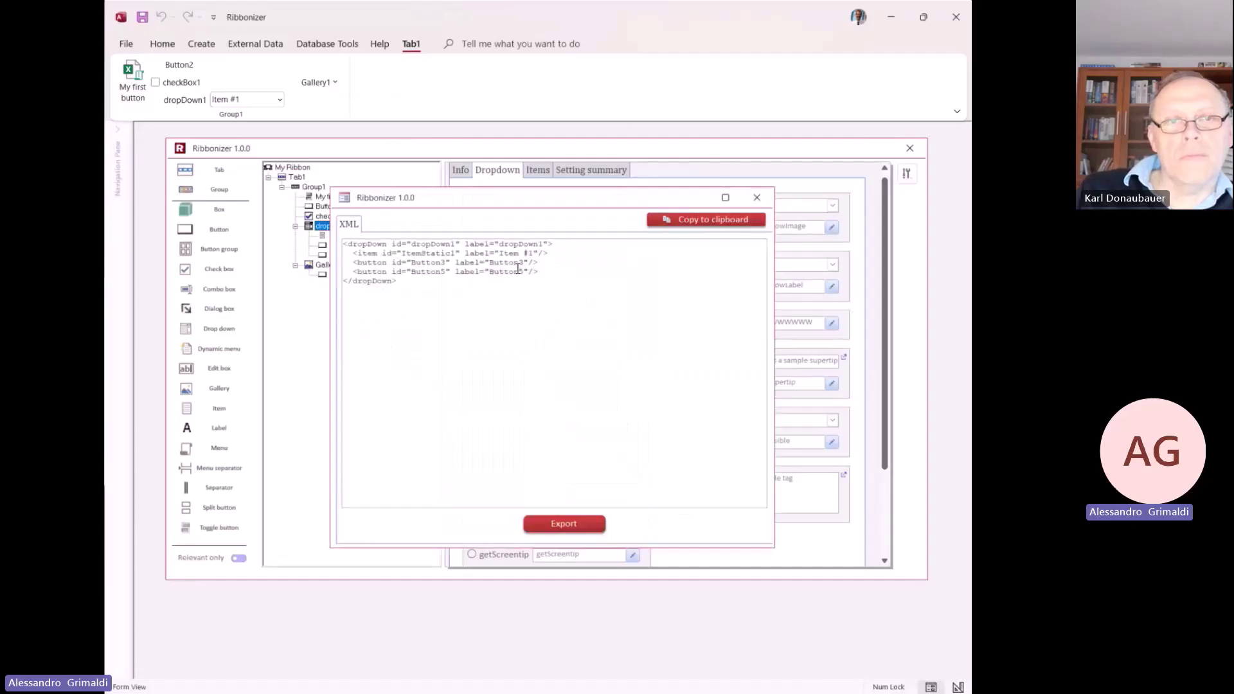
click(756, 199)
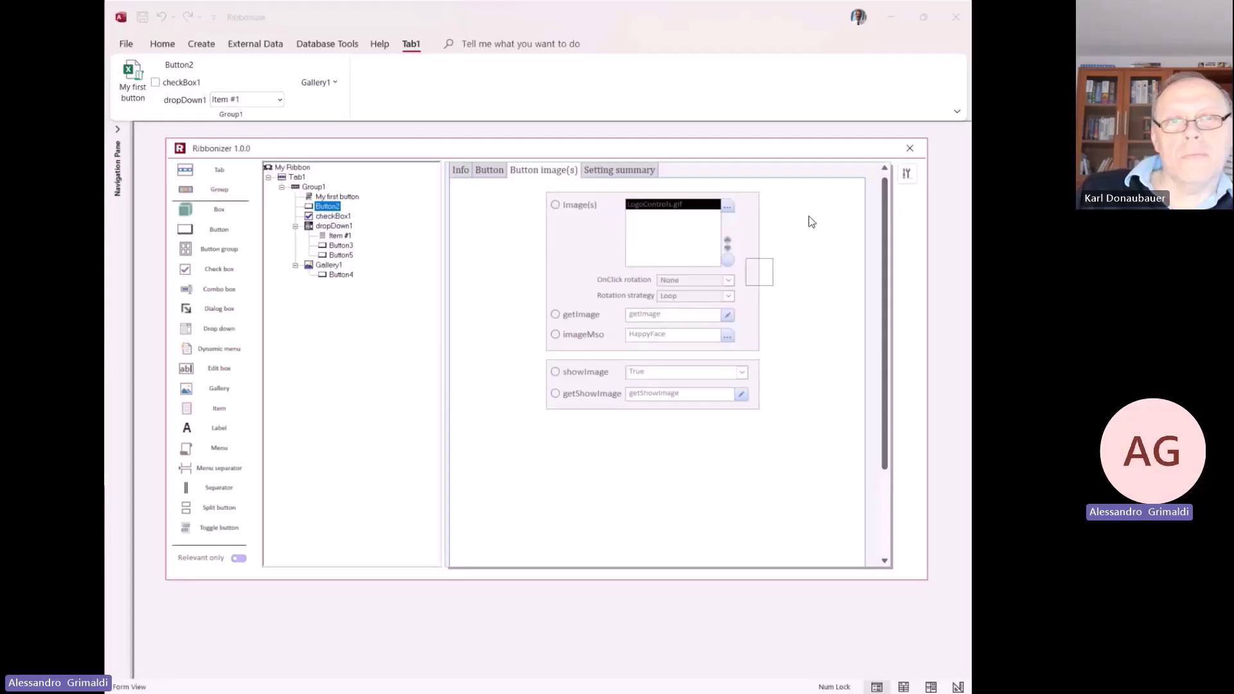
click(907, 175)
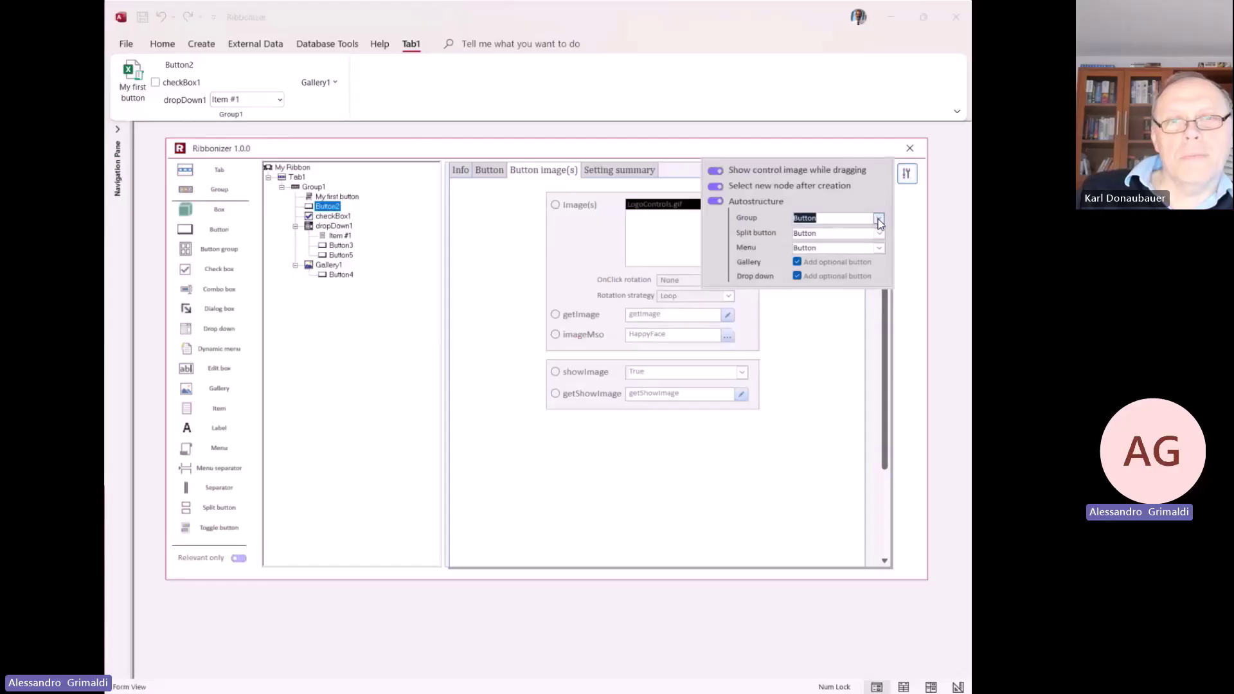
click(879, 219)
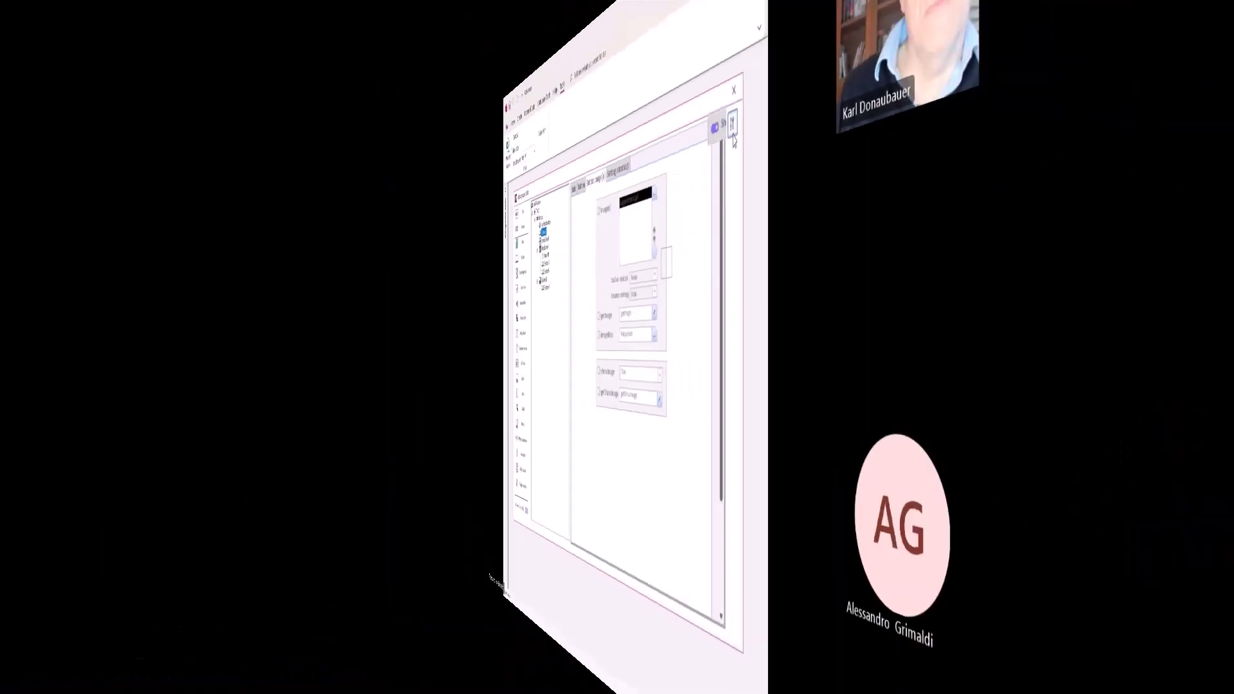